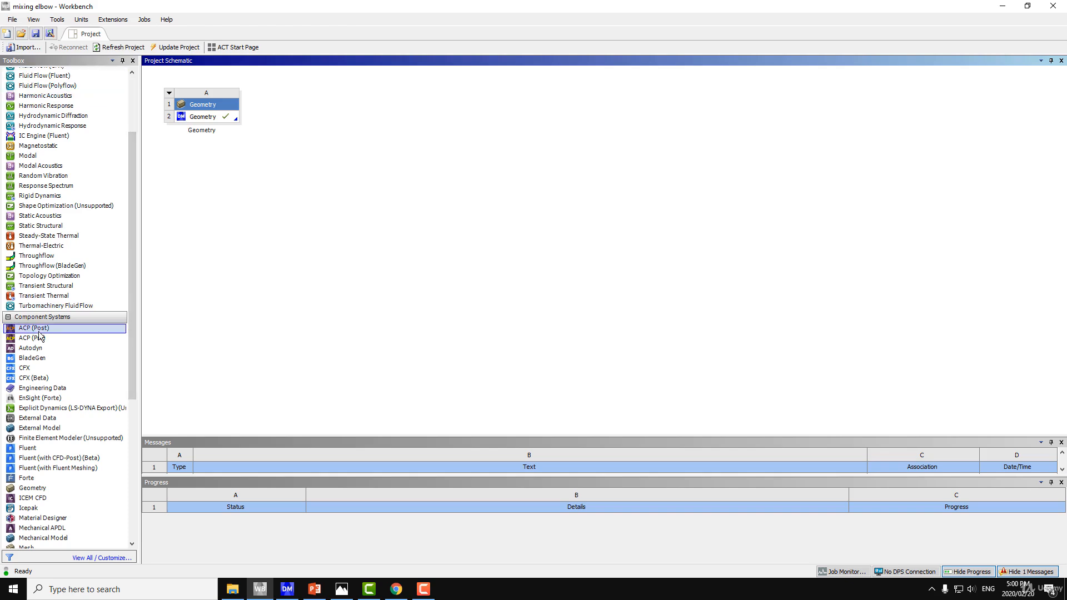
Step: Add a Mesh component system linked to the existing Geometry cell in the project schematic
{"action": "scroll", "coordinate": [55, 360], "scroll_direction": "down", "scroll_amount": 2}
{"action": "scroll", "coordinate": [55, 360], "scroll_direction": "down", "scroll_amount": 1}
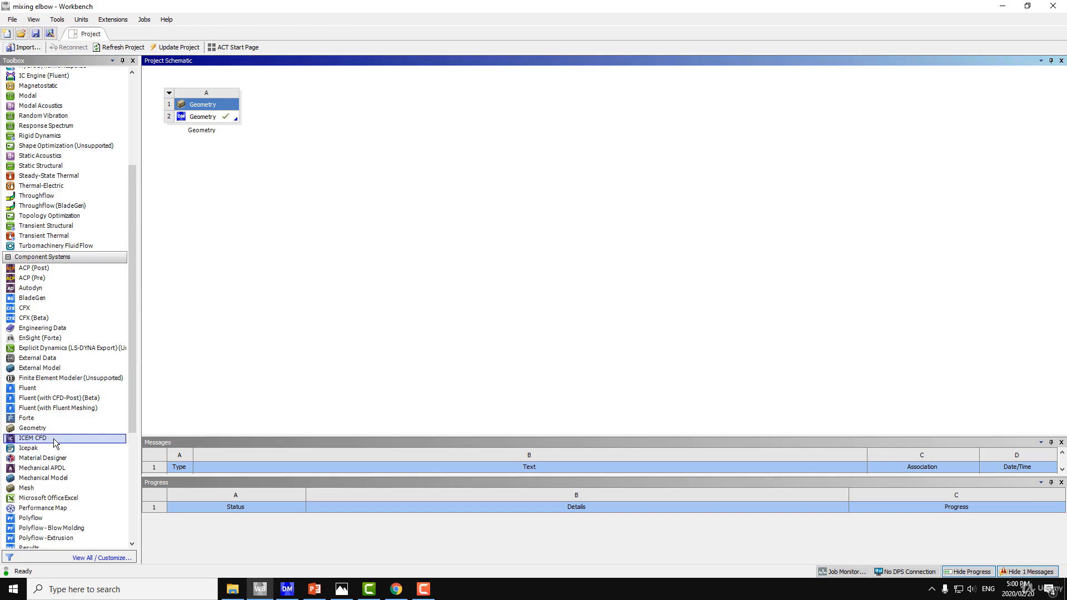
{"action": "scroll", "coordinate": [56, 443], "scroll_direction": "down", "scroll_amount": 1}
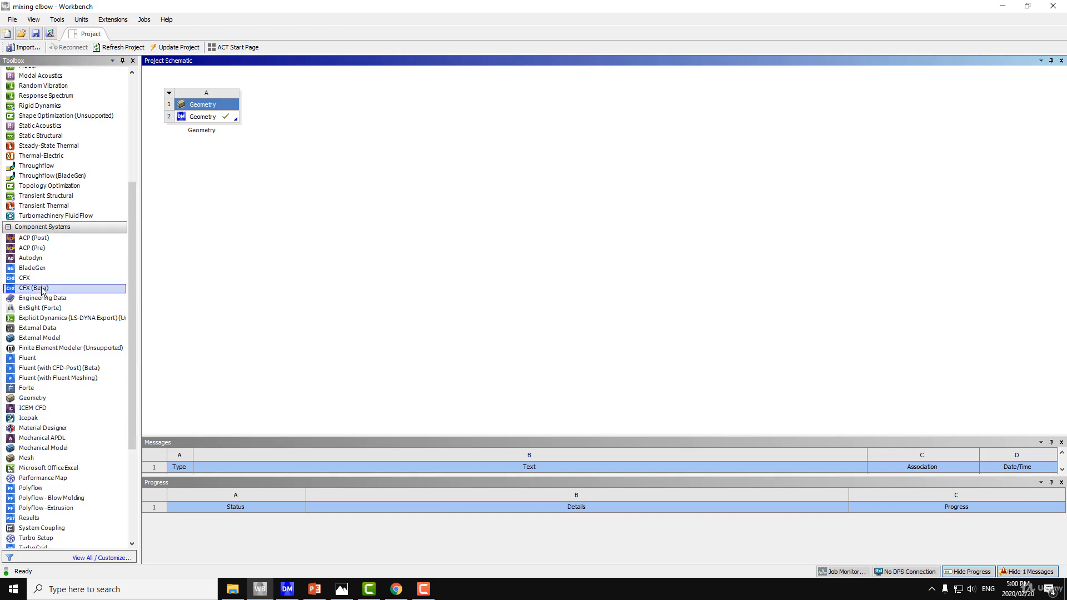
{"action": "scroll", "coordinate": [49, 378], "scroll_direction": "down", "scroll_amount": 5}
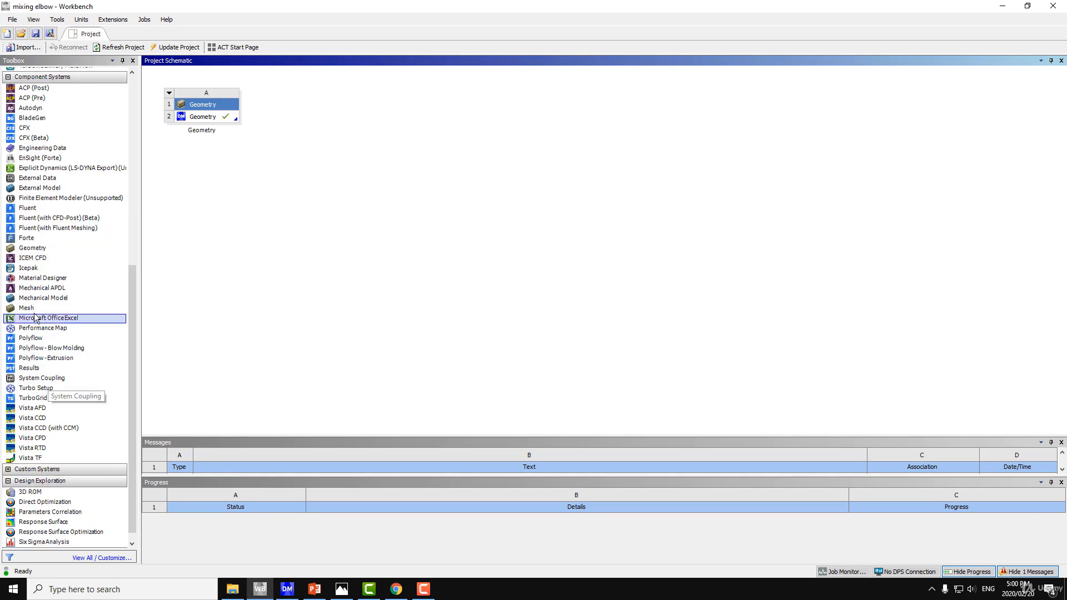
{"action": "double_click", "coordinate": [53, 307]}
{"action": "left_click_drag", "start_coordinate": [72, 297], "coordinate": [226, 116]}
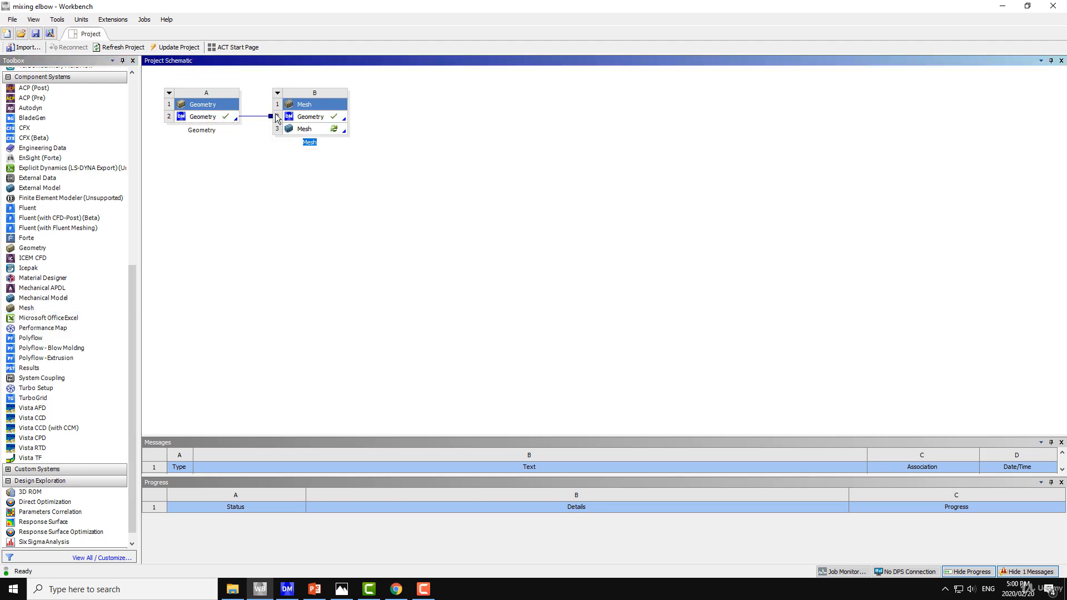
Step: Delete the linked Mesh system from the project schematic
{"action": "left_click", "coordinate": [322, 109]}
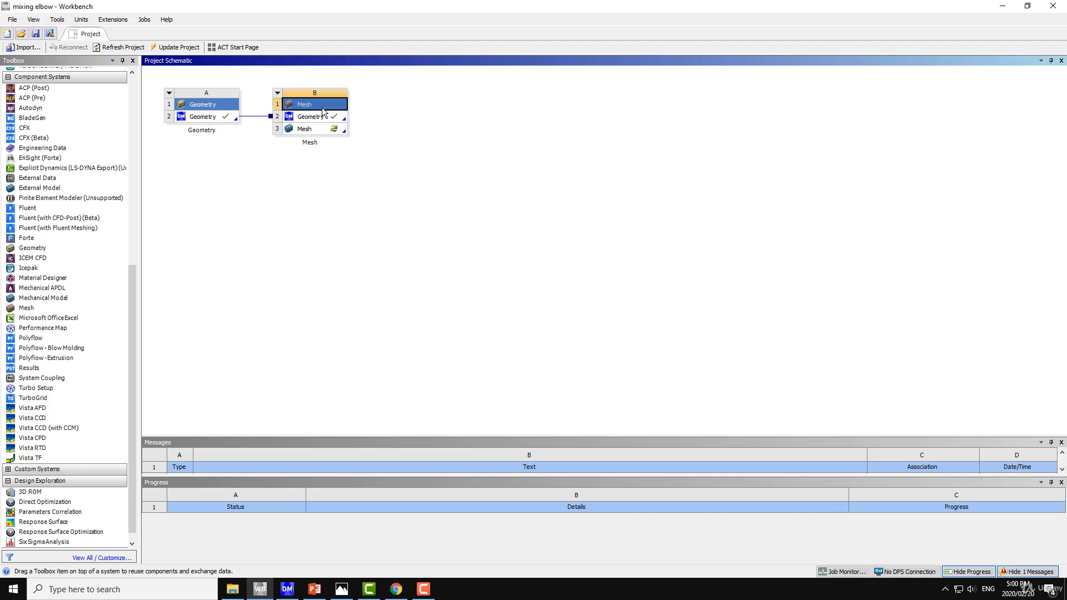
{"action": "right_click", "coordinate": [322, 106]}
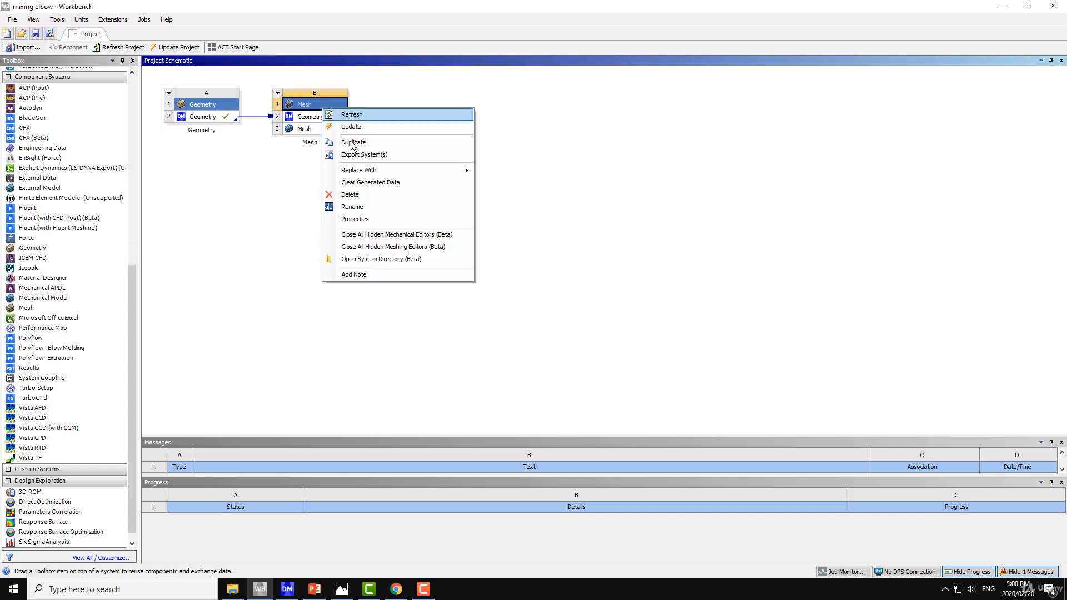
{"action": "left_click", "coordinate": [360, 198]}
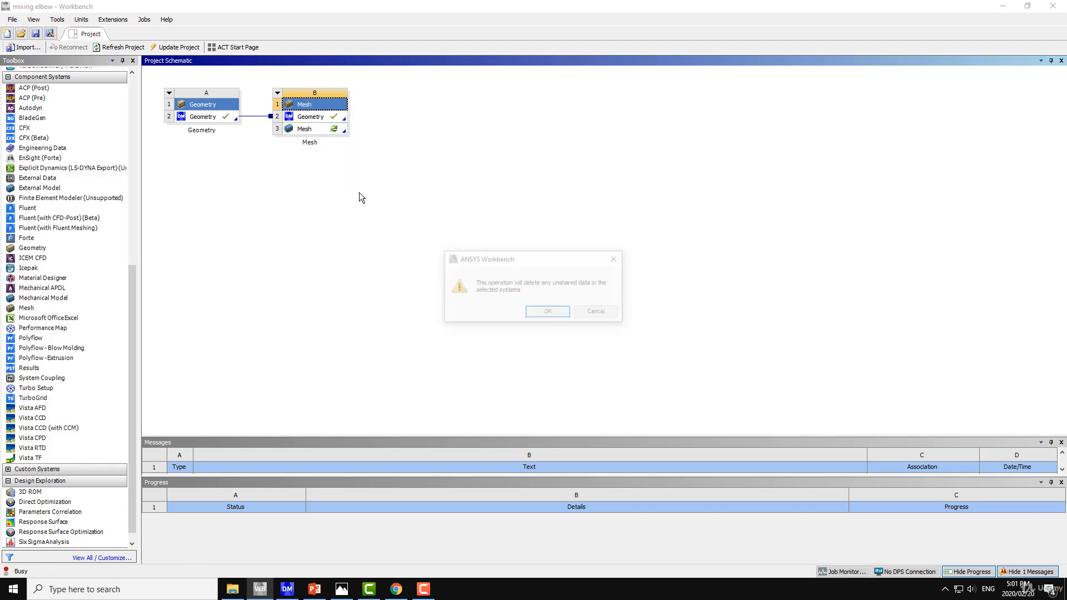
{"action": "left_click", "coordinate": [543, 311]}
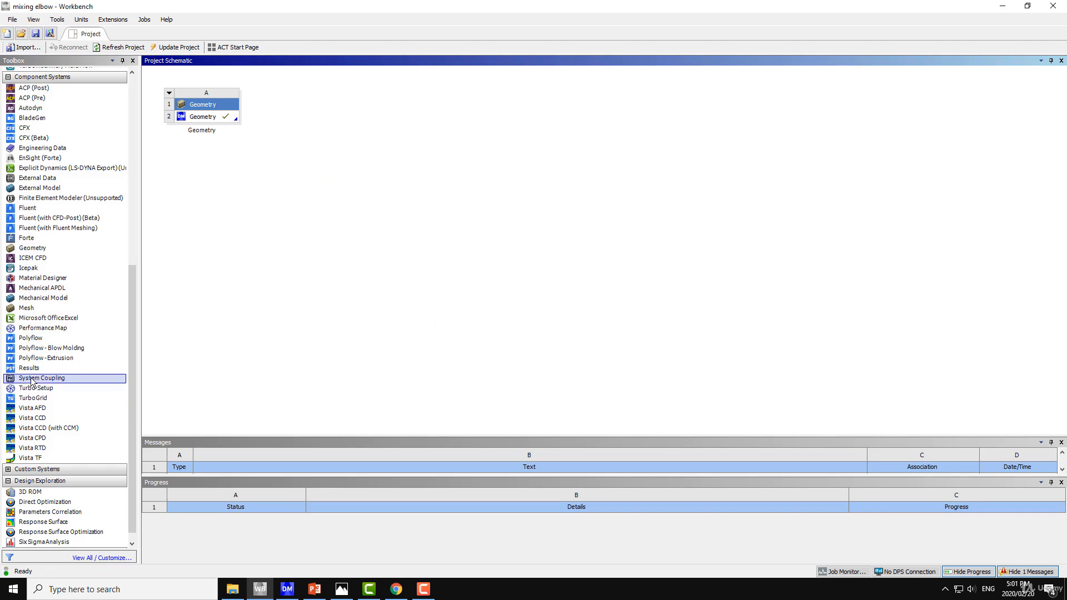
Step: Add a standalone Mesh system beside the geometry system, link the existing geometry to it and open its Mesh cell
{"action": "double_click", "coordinate": [30, 312]}
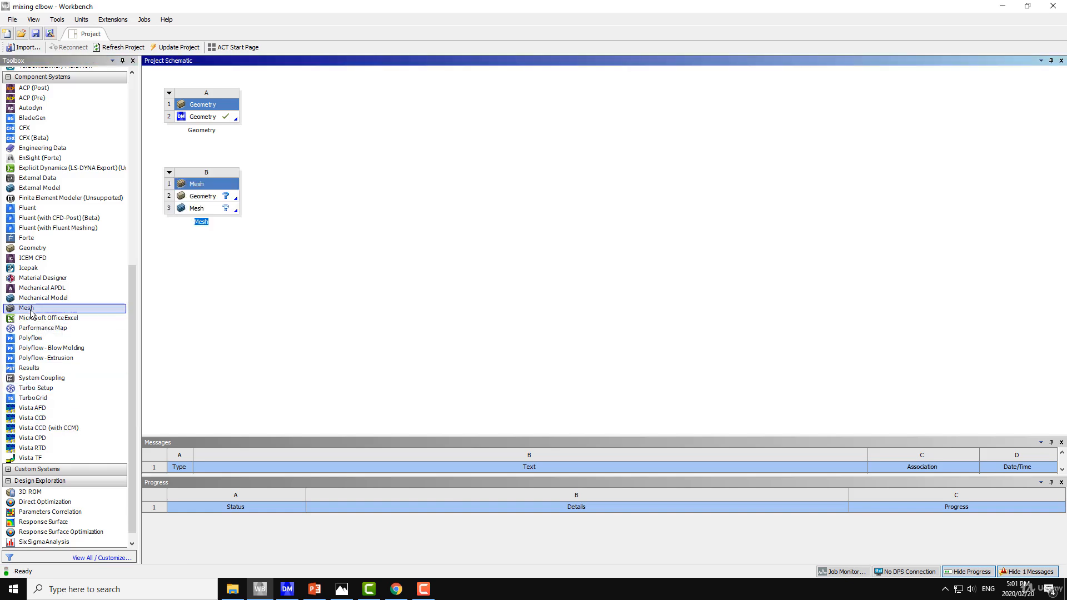
{"action": "left_click_drag", "start_coordinate": [204, 188], "coordinate": [319, 109]}
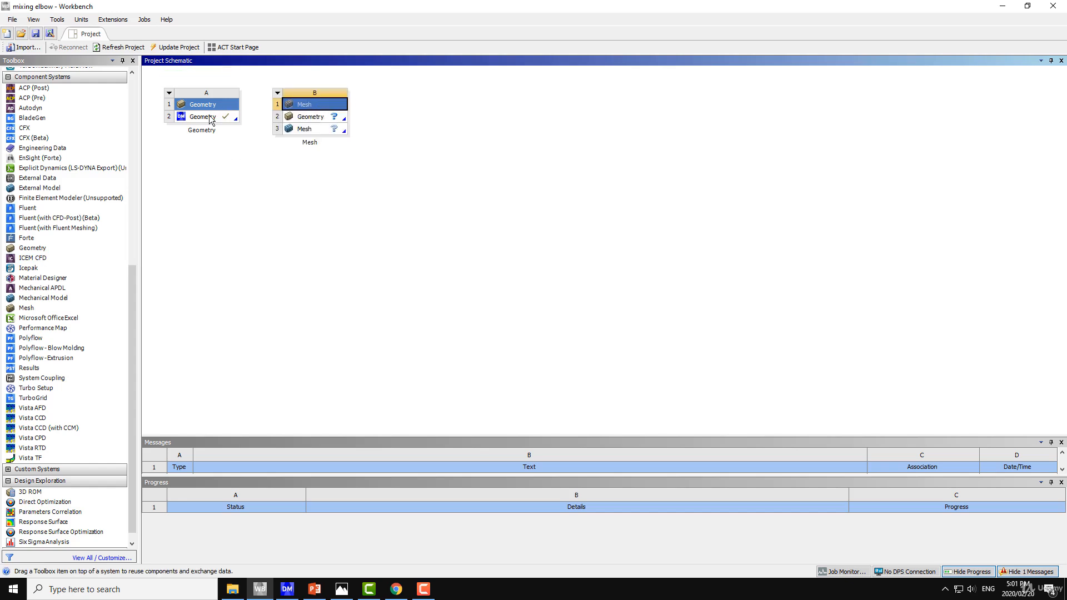
{"action": "left_click_drag", "start_coordinate": [198, 118], "coordinate": [319, 119]}
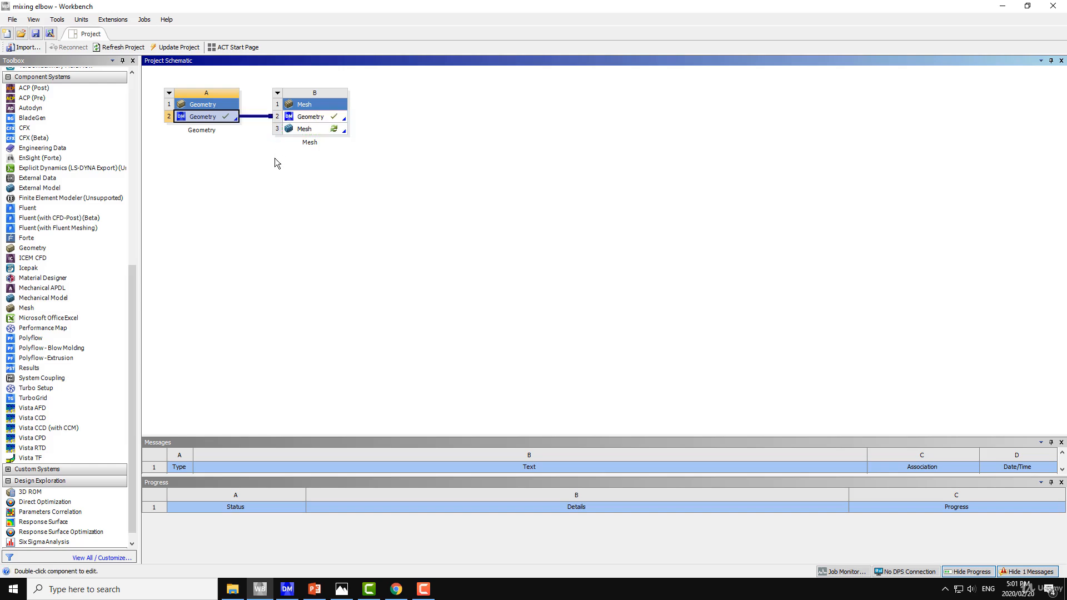
{"action": "double_click", "coordinate": [320, 129]}
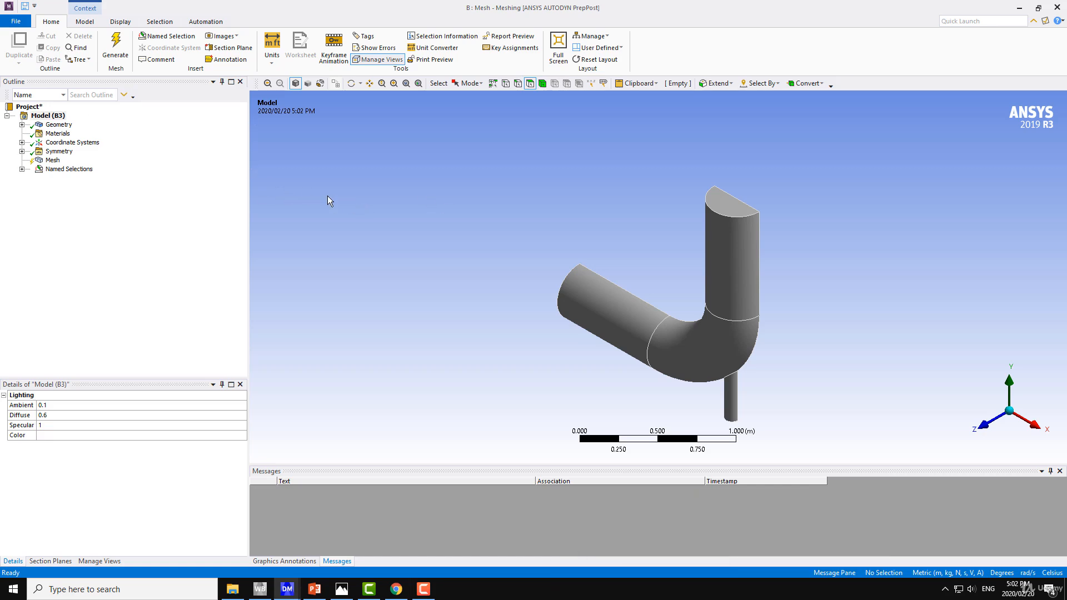
{"action": "middle_click_drag", "start_coordinate": [384, 196], "coordinate": [455, 198]}
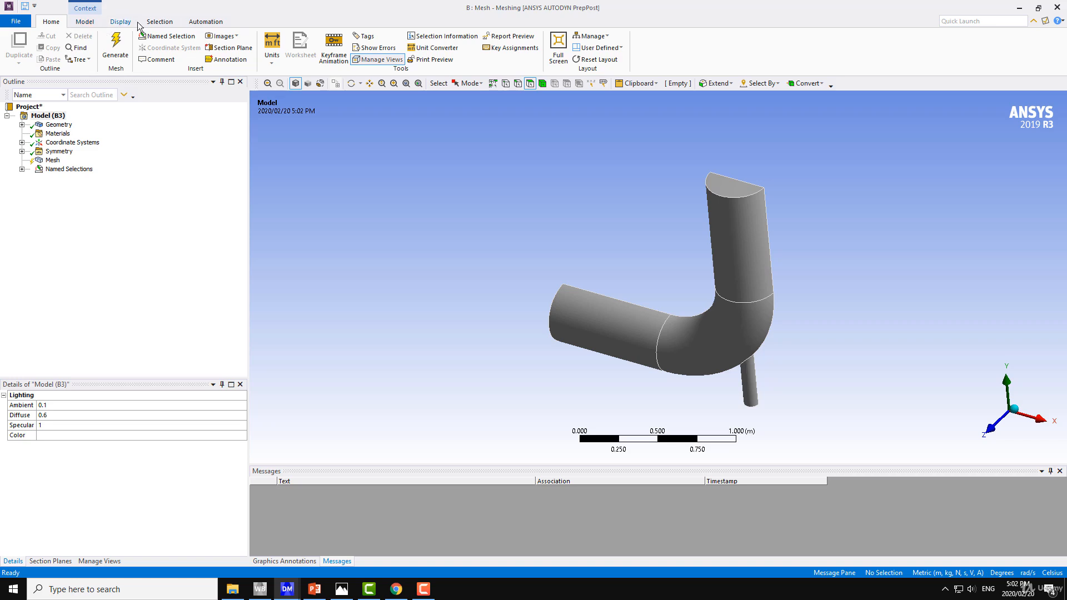
{"action": "left_click", "coordinate": [84, 21]}
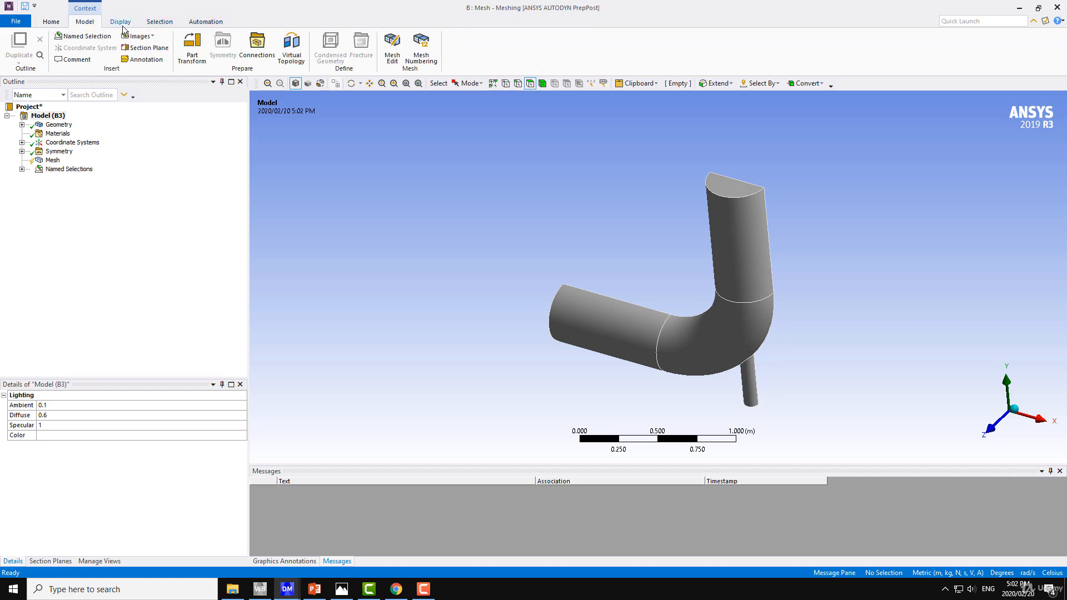
{"action": "left_click", "coordinate": [122, 24]}
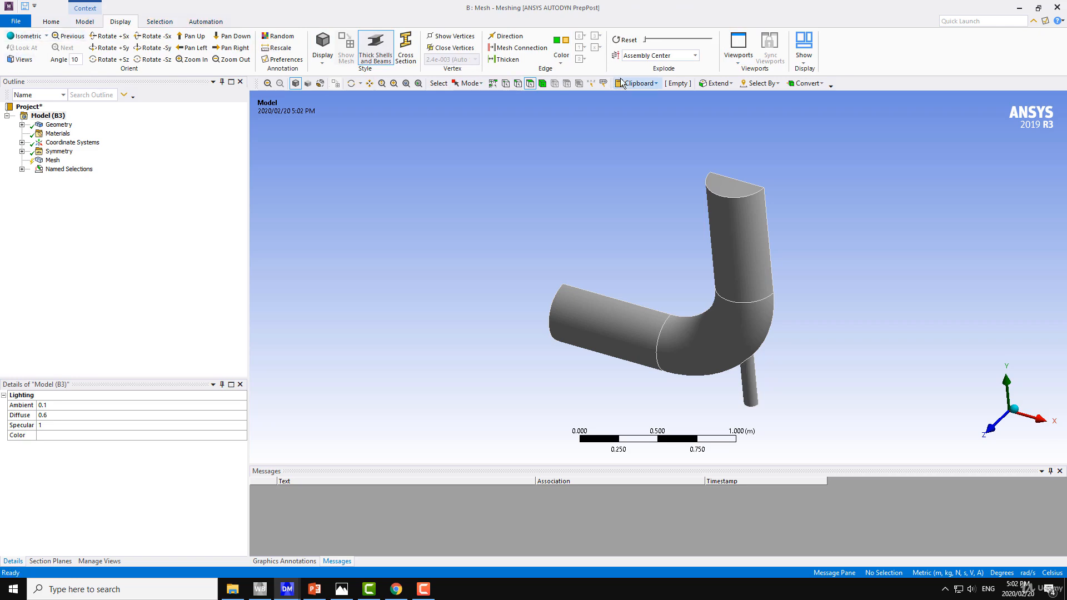
{"action": "left_click", "coordinate": [157, 23]}
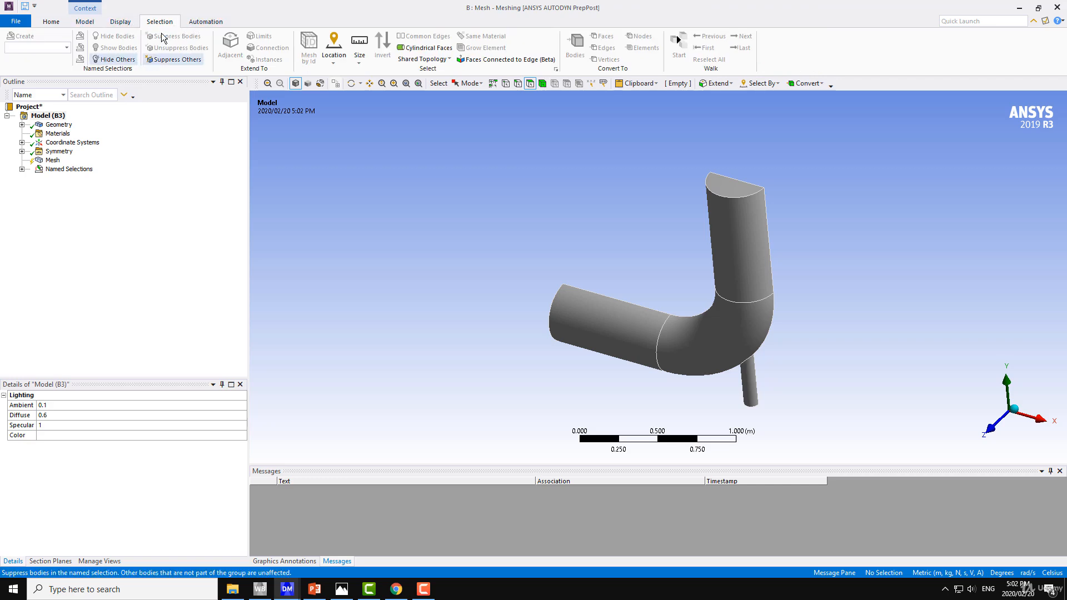
{"action": "left_click", "coordinate": [210, 22]}
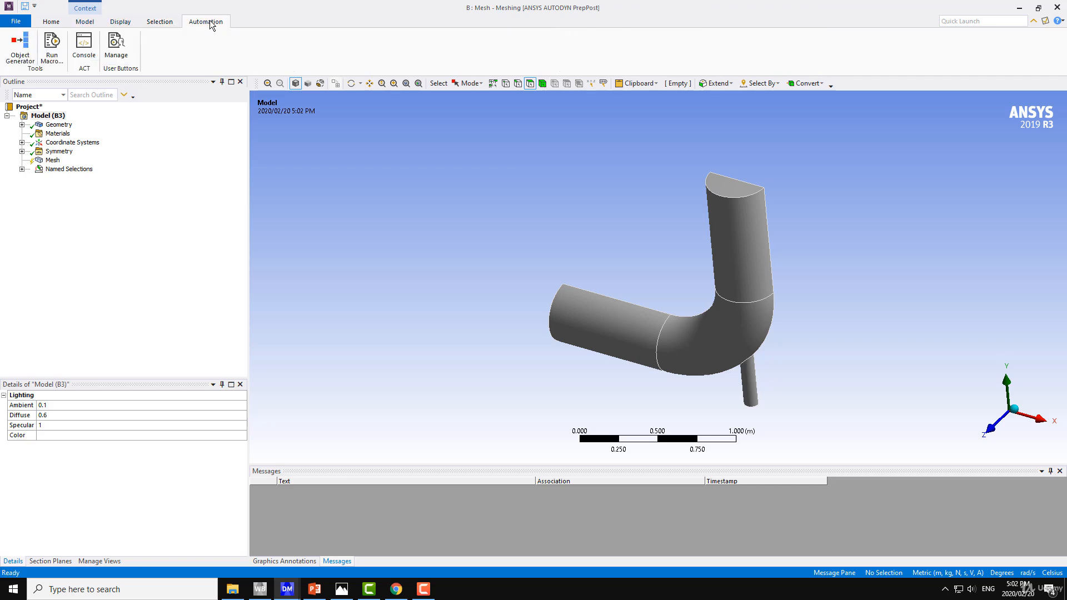
{"action": "left_click", "coordinate": [124, 26]}
{"action": "left_click", "coordinate": [85, 22]}
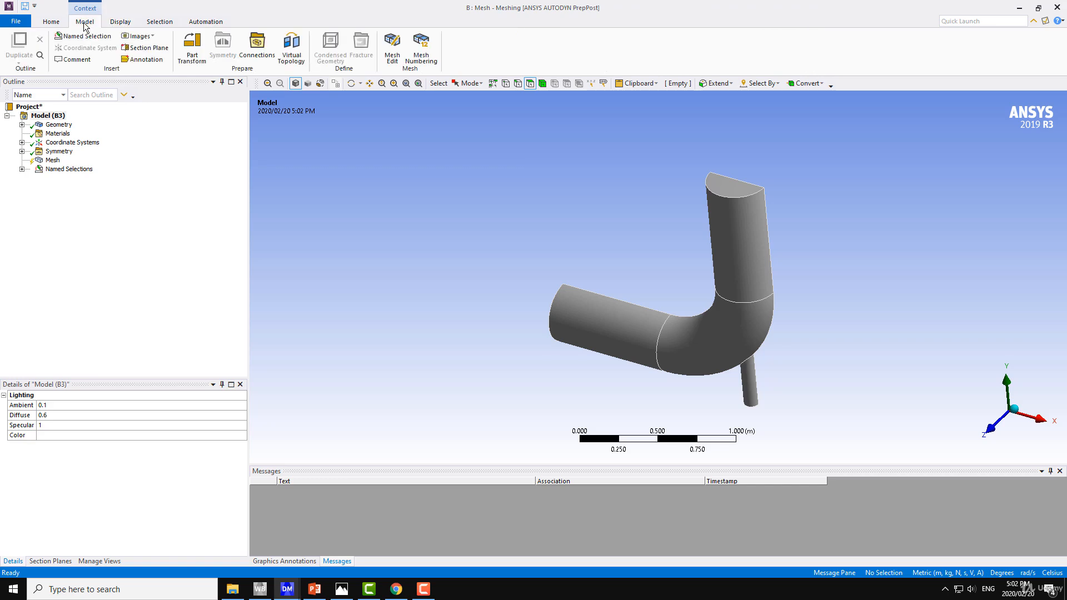
Step: Review the model's geometry, materials and coordinate system entries, and inspect the symmetry region on the elbow's cut face
{"action": "left_click", "coordinate": [58, 125]}
{"action": "left_click", "coordinate": [64, 134]}
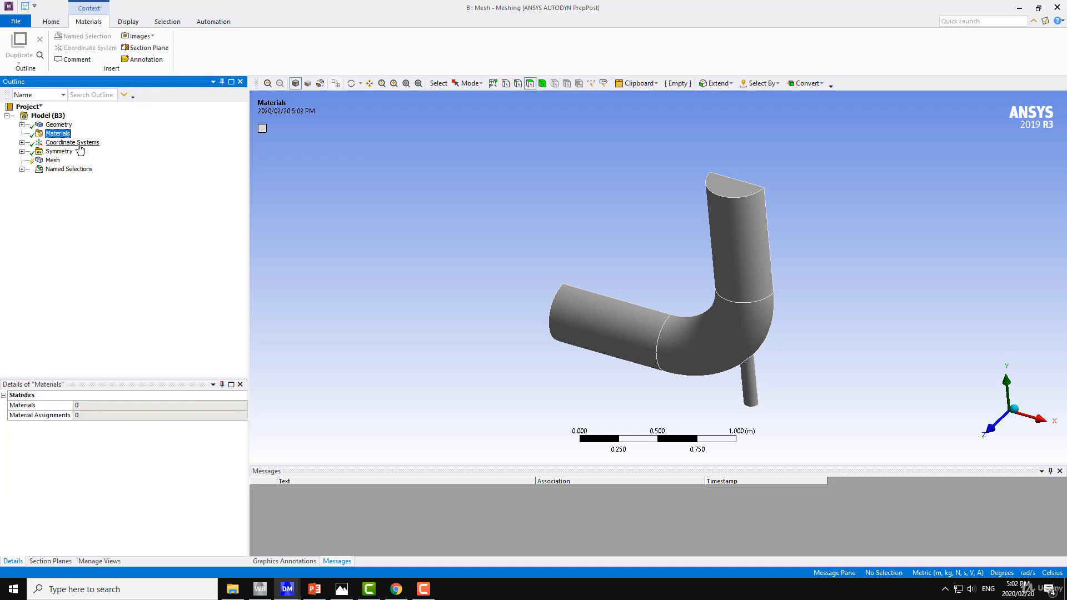
{"action": "left_click", "coordinate": [80, 143]}
{"action": "left_click", "coordinate": [22, 143]}
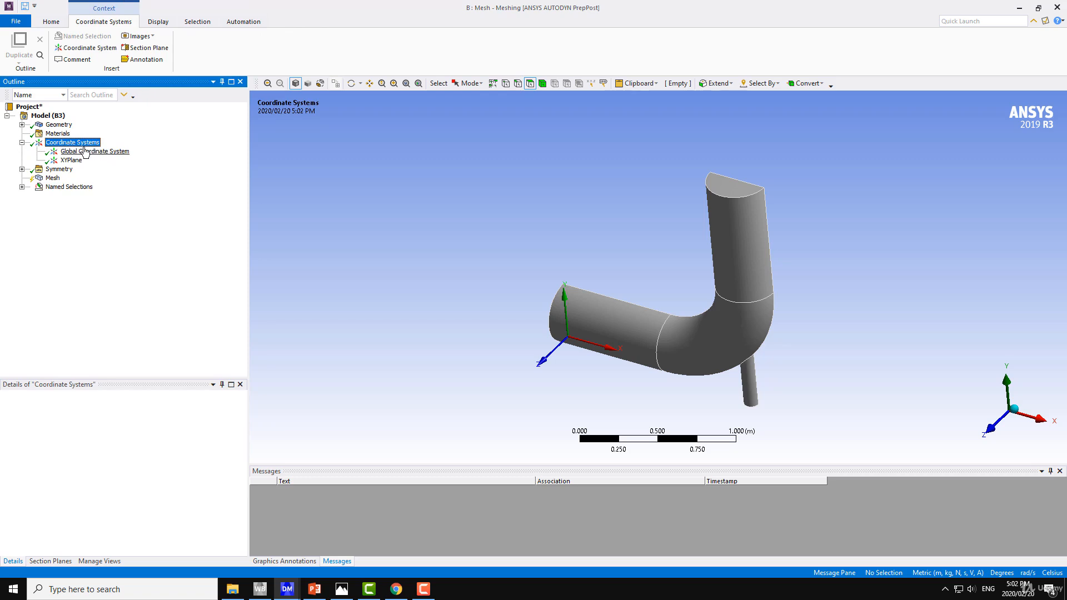
{"action": "left_click", "coordinate": [23, 169]}
{"action": "left_click", "coordinate": [84, 178]}
{"action": "middle_click_drag", "start_coordinate": [498, 226], "coordinate": [229, 256]}
{"action": "middle_click_drag", "start_coordinate": [463, 246], "coordinate": [734, 253]}
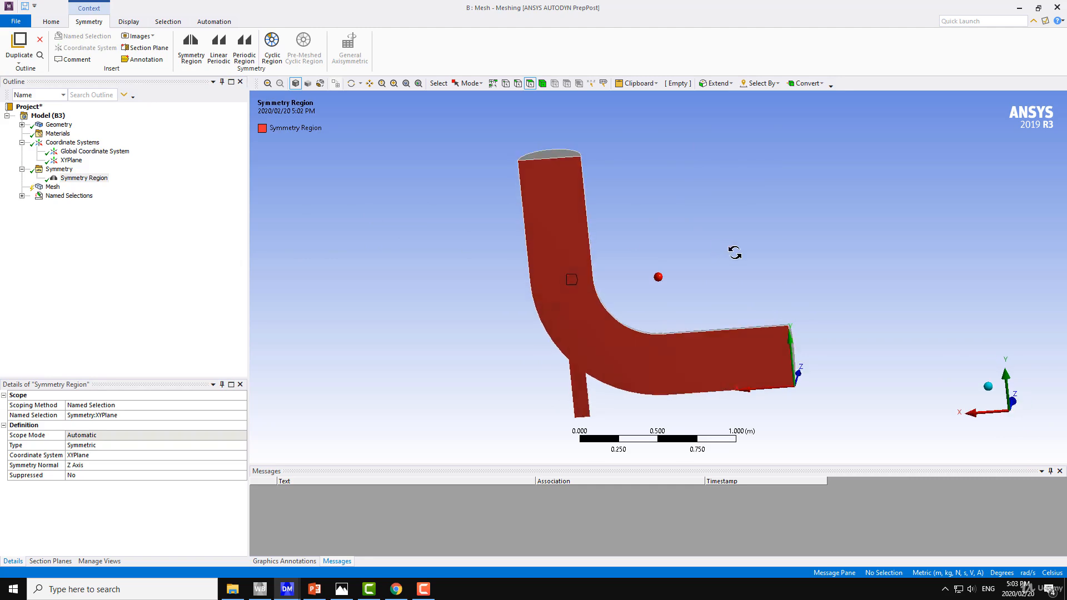
Step: Examine each named selection on the elbow: the inlets, outlet, walls and symmetry faces
{"action": "left_click", "coordinate": [21, 196]}
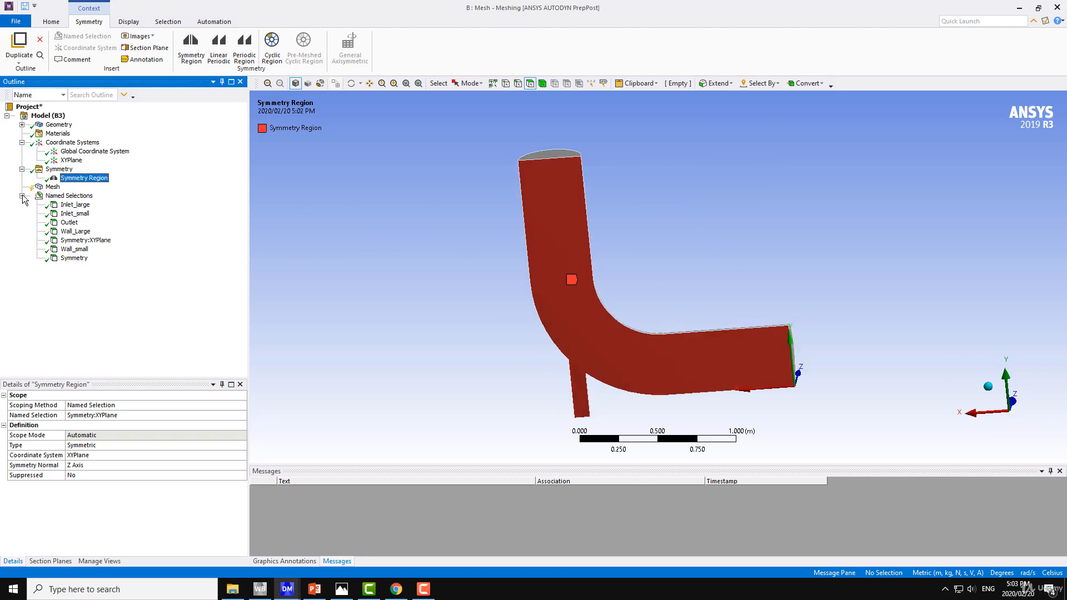
{"action": "left_click", "coordinate": [77, 206]}
{"action": "left_click", "coordinate": [77, 214]}
{"action": "left_click", "coordinate": [77, 231]}
{"action": "left_click", "coordinate": [76, 224]}
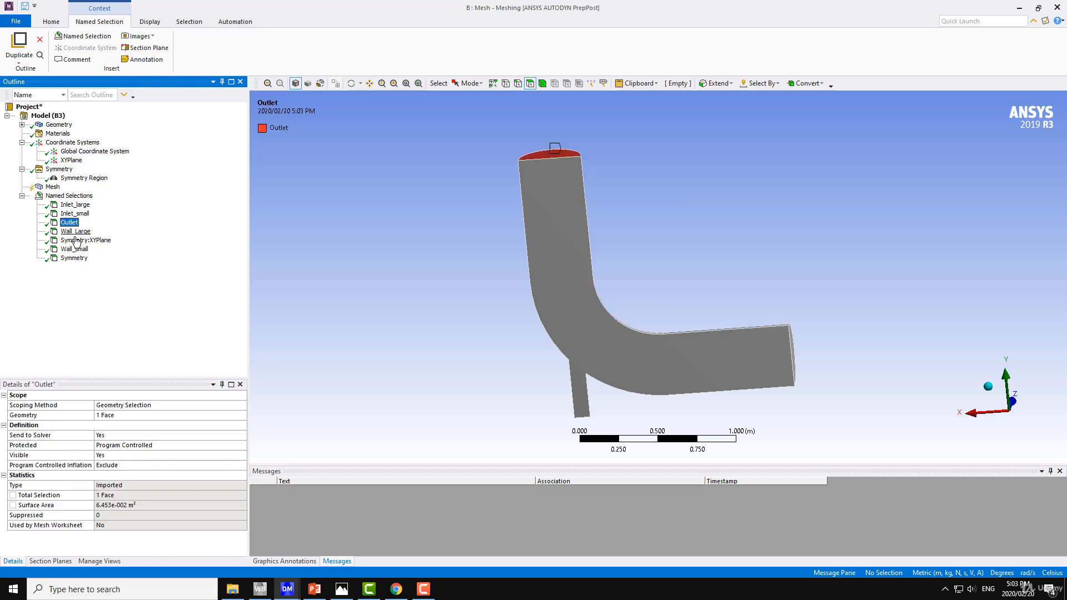
{"action": "left_click", "coordinate": [81, 241]}
{"action": "left_click", "coordinate": [75, 249]}
{"action": "left_click", "coordinate": [83, 259]}
{"action": "middle_click_drag", "start_coordinate": [560, 266], "coordinate": [361, 214]}
Step: Review the mesh defaults, including the physics preference options, the solver preference options and the element size
{"action": "left_click", "coordinate": [53, 187]}
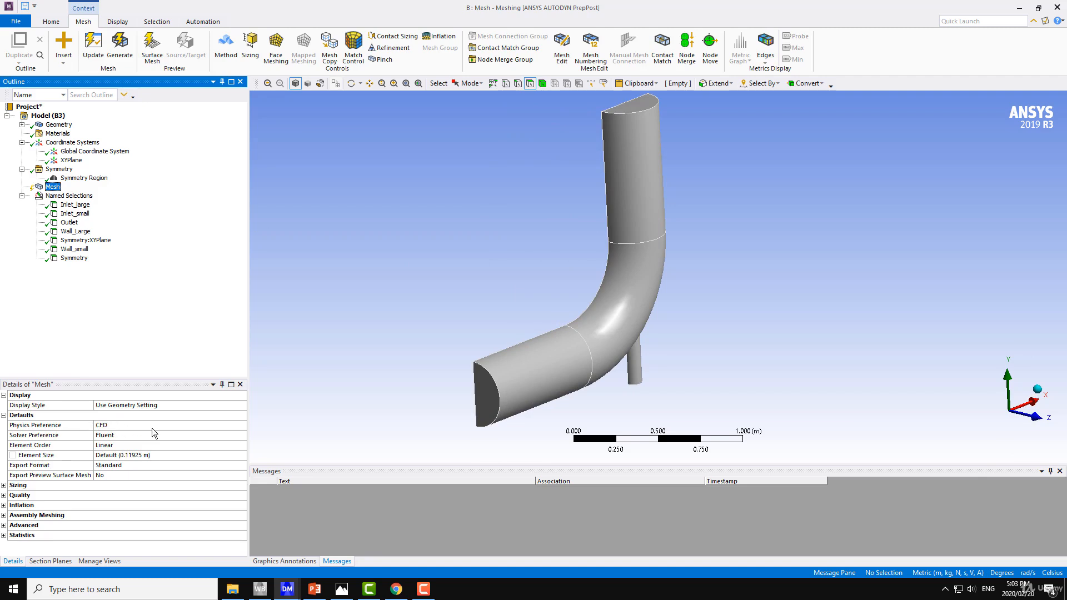
{"action": "left_click", "coordinate": [135, 426]}
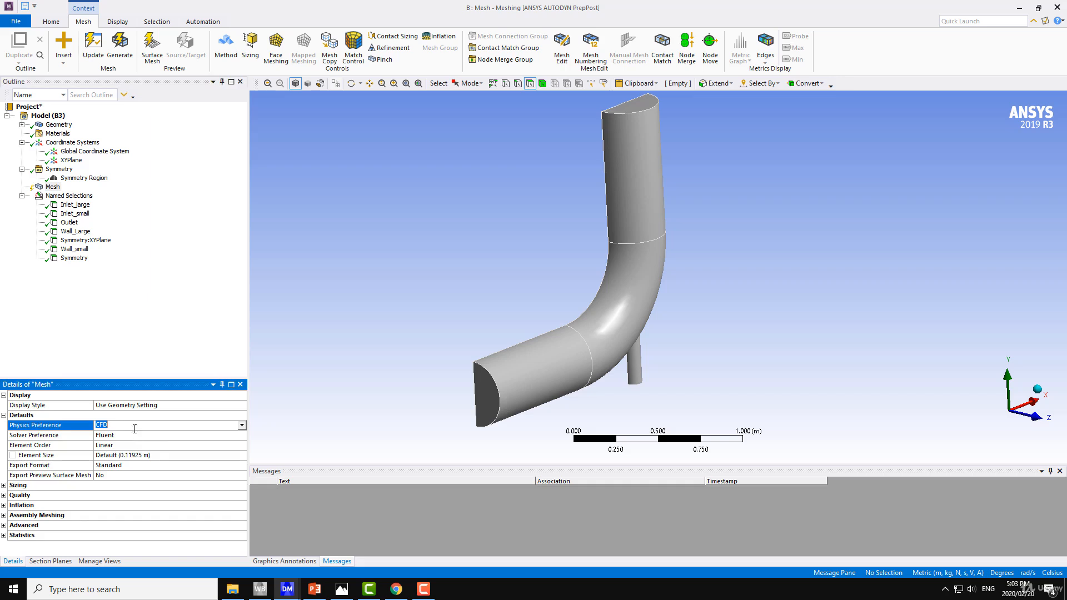
{"action": "left_click", "coordinate": [242, 426]}
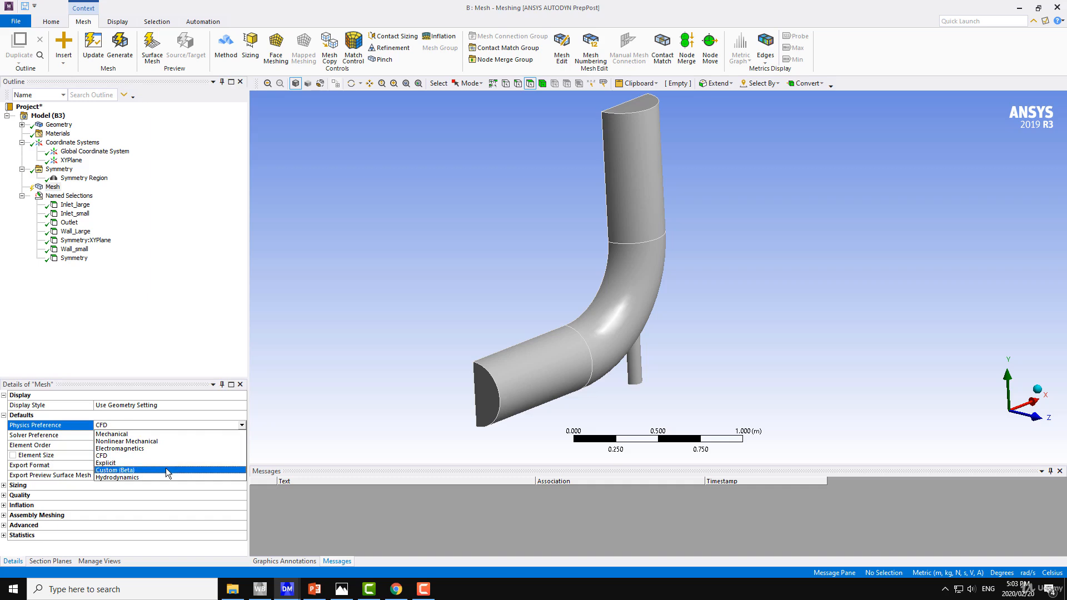
{"action": "left_click", "coordinate": [27, 441]}
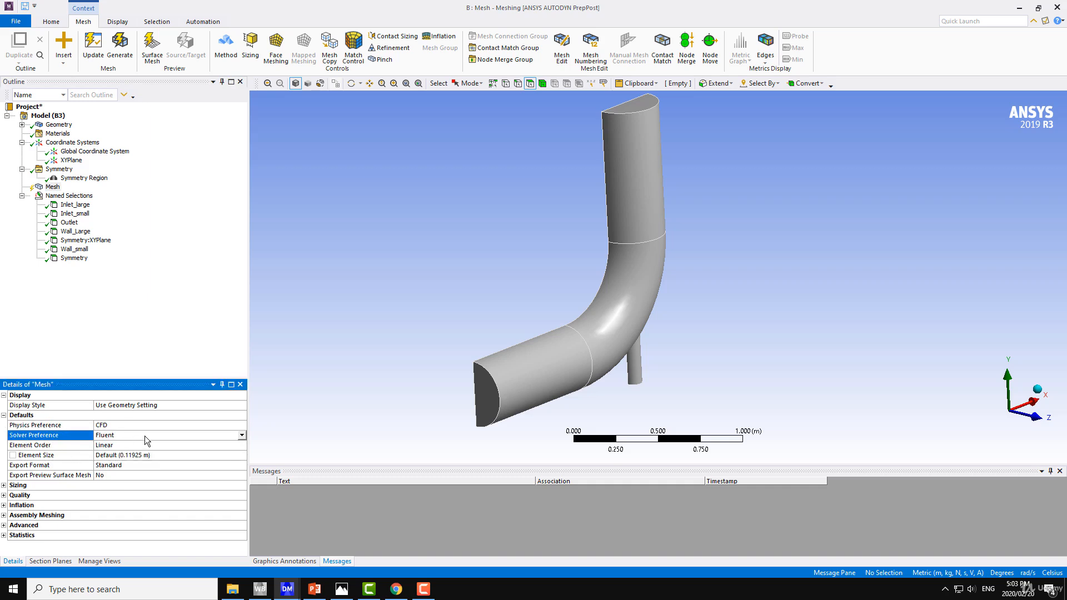
{"action": "left_click", "coordinate": [242, 435]}
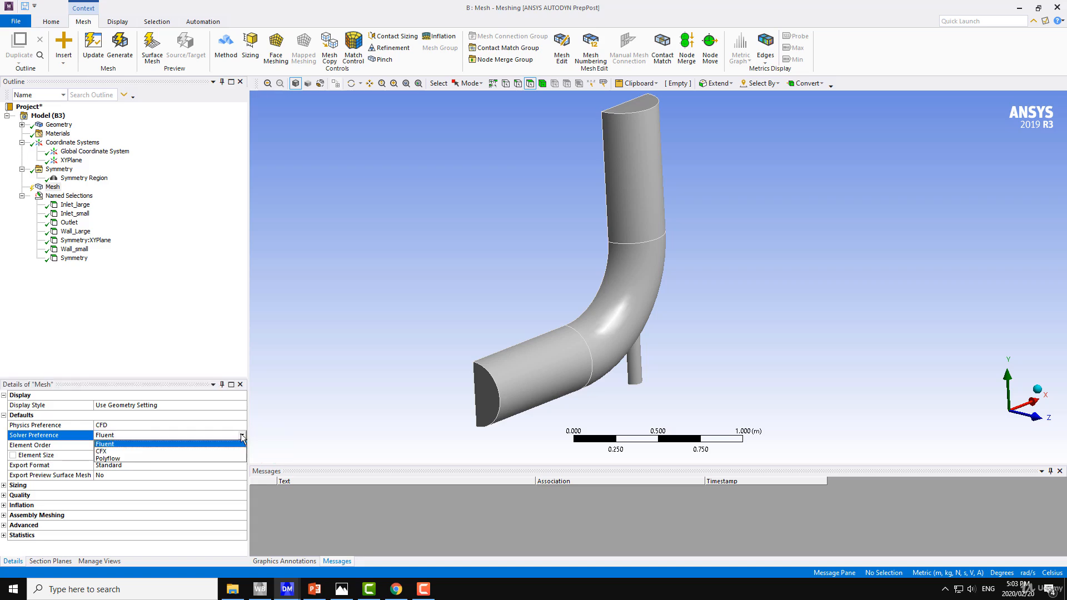
{"action": "left_click", "coordinate": [179, 305]}
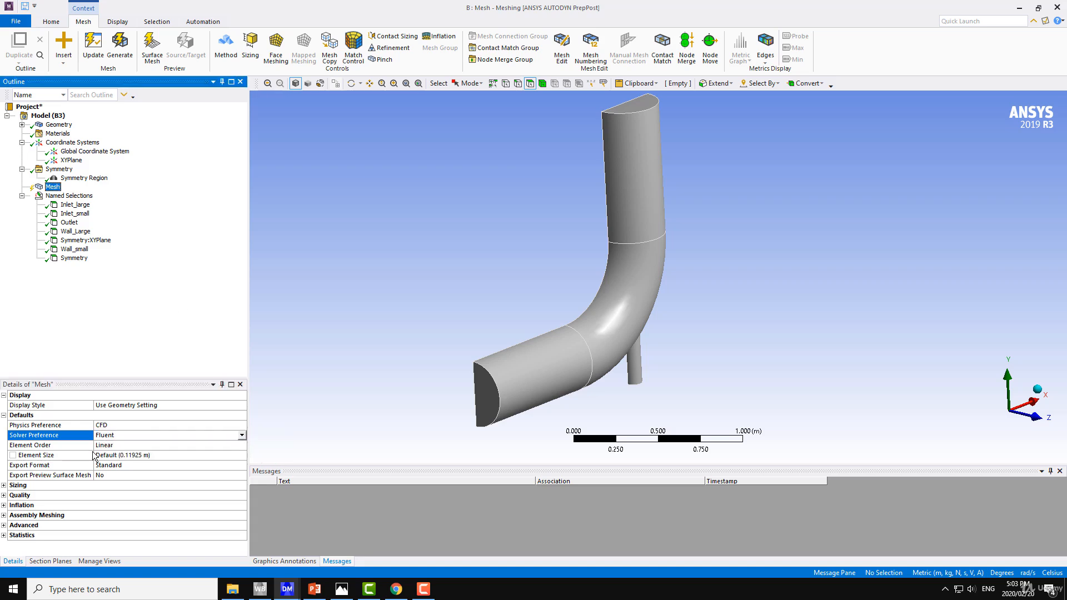
{"action": "left_click", "coordinate": [149, 457]}
{"action": "left_click", "coordinate": [45, 458]}
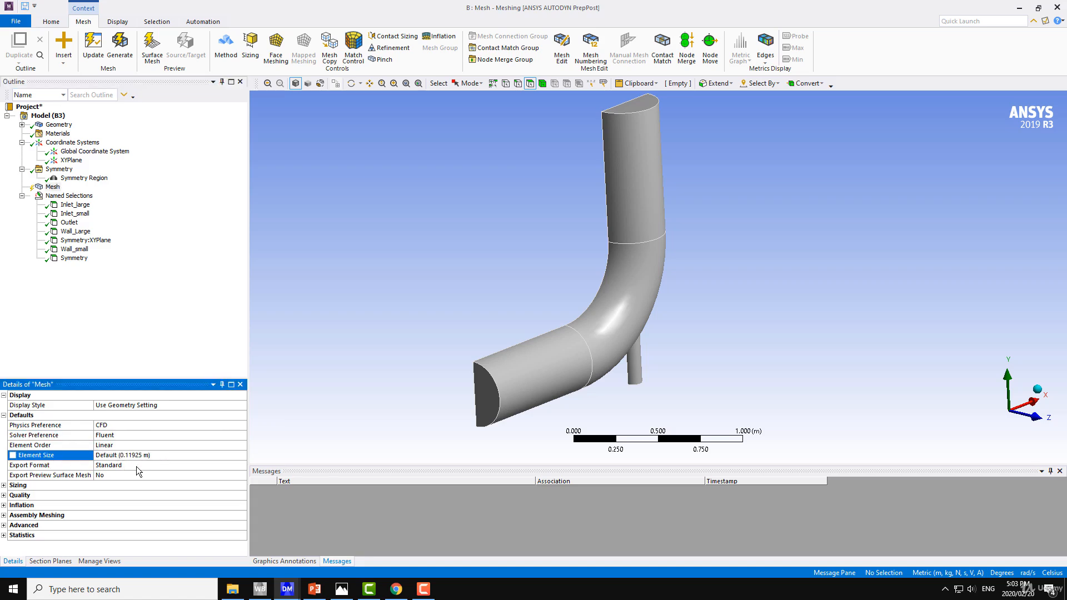
Step: Switch to DesignModeler, set the geometry's length unit to Meter and return to the Meshing application
{"action": "middle_click_drag", "start_coordinate": [414, 321], "coordinate": [492, 305]}
{"action": "left_click", "coordinate": [303, 418]}
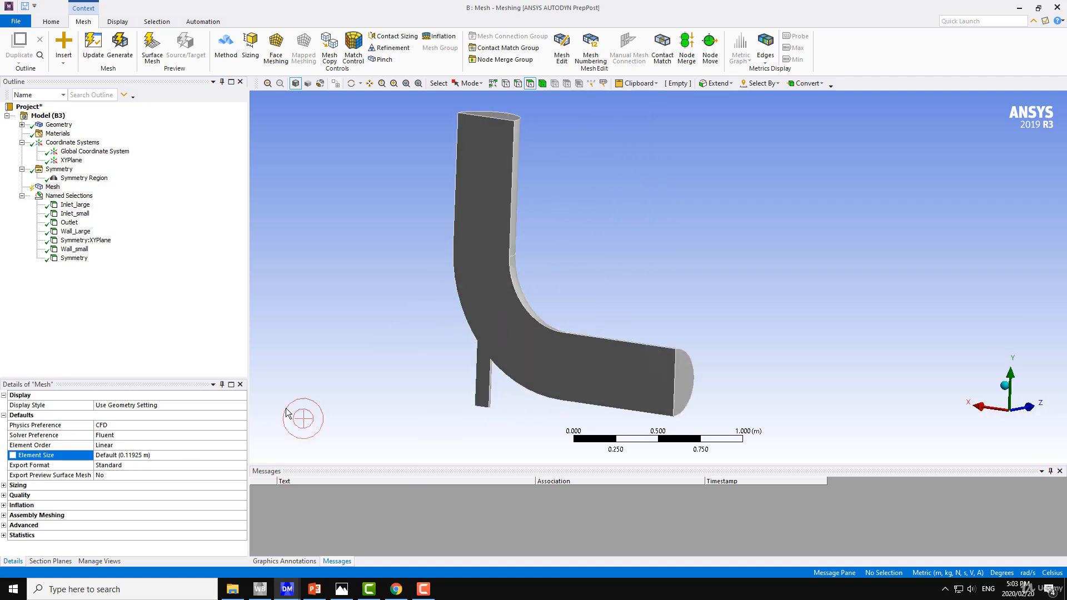
{"action": "left_click", "coordinate": [287, 589]}
{"action": "middle_click_drag", "start_coordinate": [433, 308], "coordinate": [467, 341]}
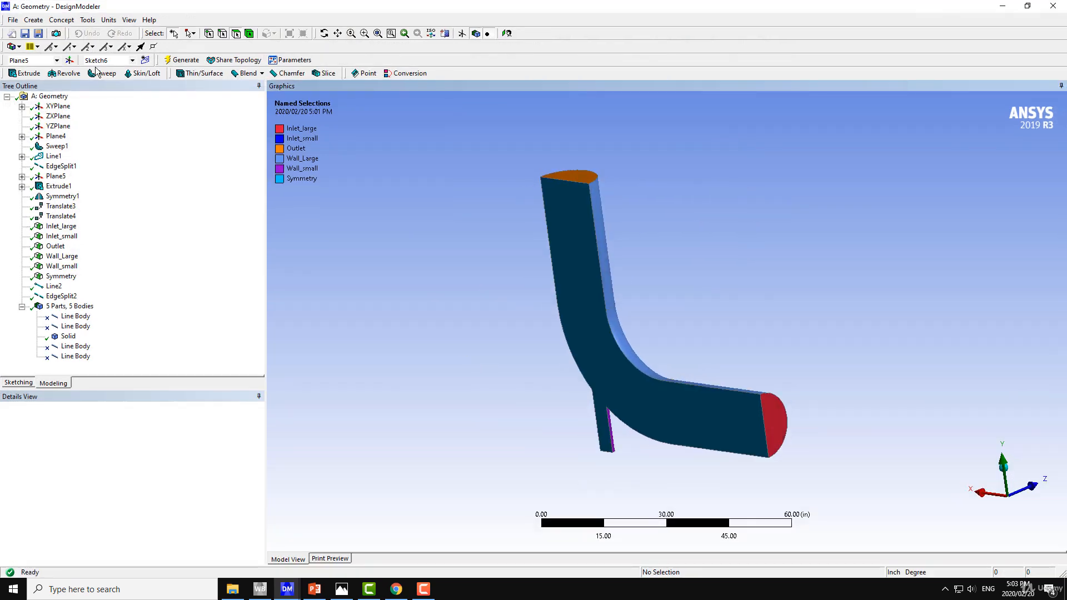
{"action": "left_click", "coordinate": [108, 20]}
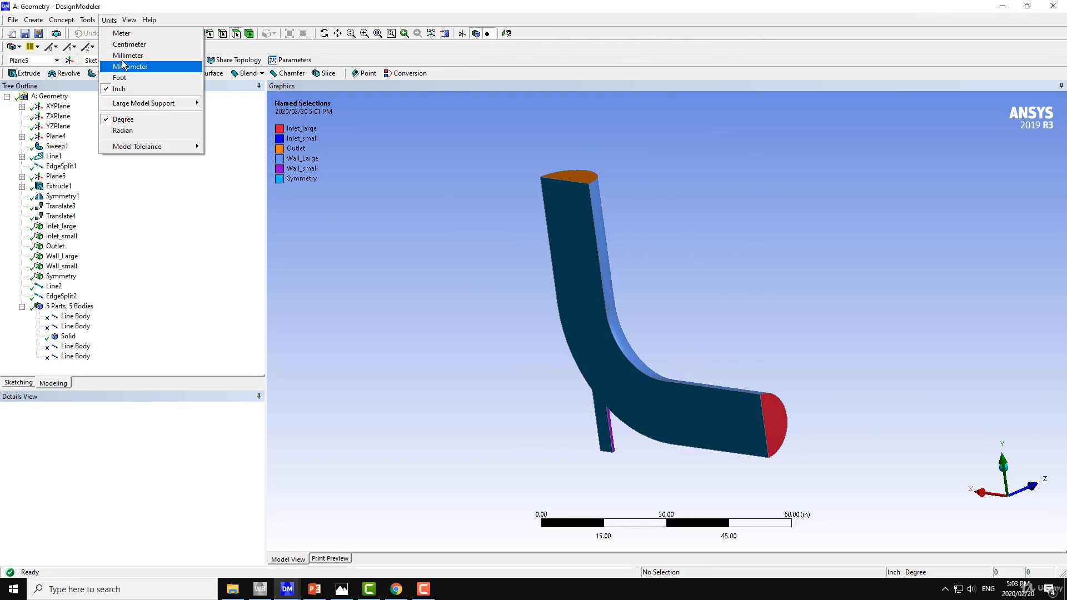
{"action": "left_click", "coordinate": [119, 34]}
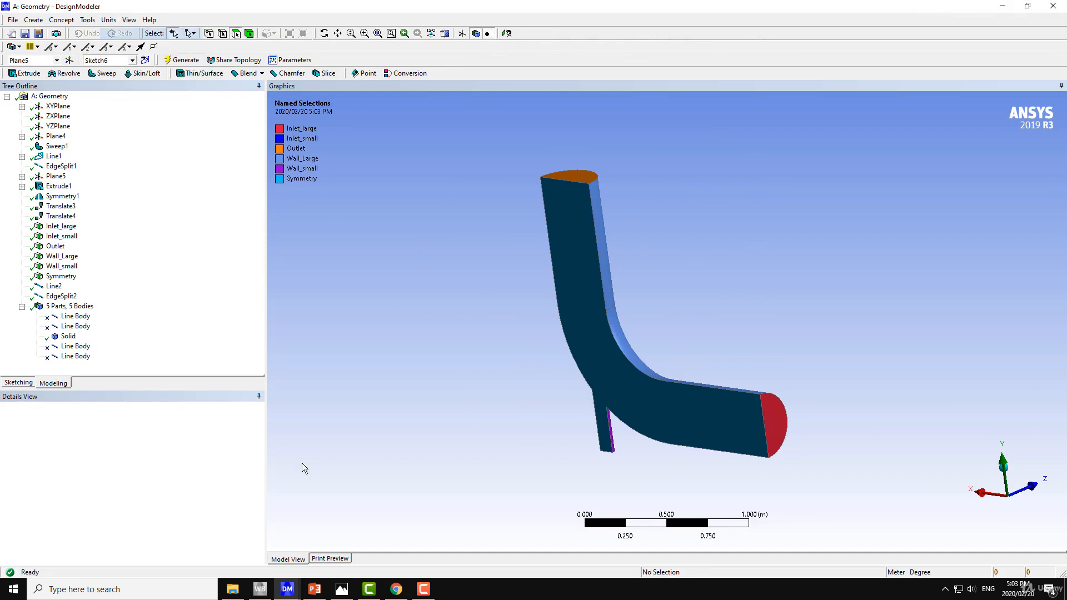
{"action": "mouse_move", "coordinate": [287, 590]}
{"action": "left_click", "coordinate": [351, 536]}
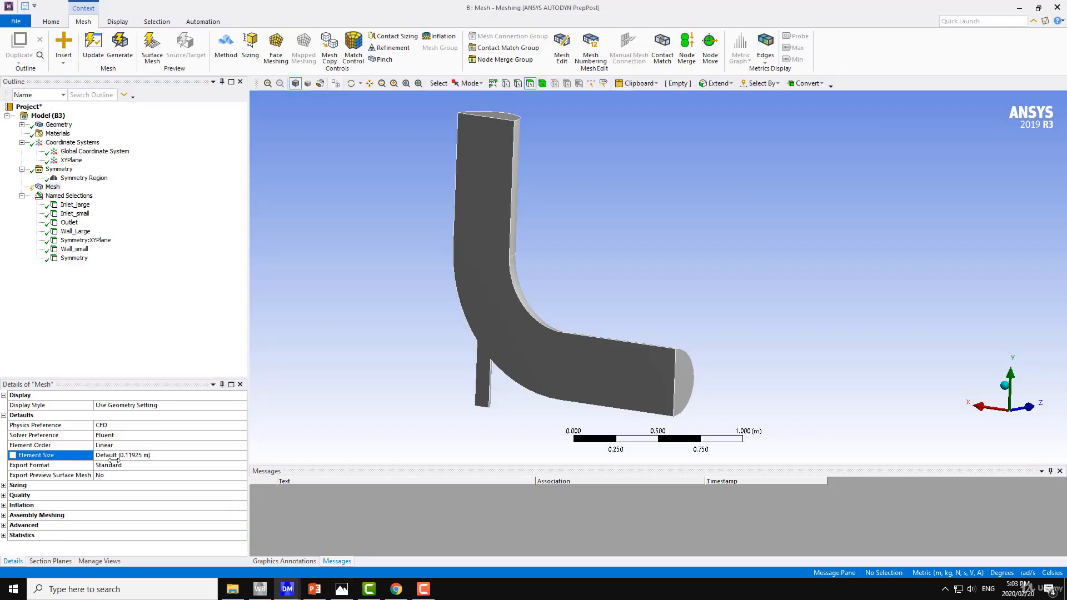
Step: Switch to DesignModeler and measure the distance from the outlet's inner corner vertex to the large inlet's lower vertex with Distance Finder
{"action": "mouse_move", "coordinate": [287, 590]}
{"action": "left_click", "coordinate": [237, 537]}
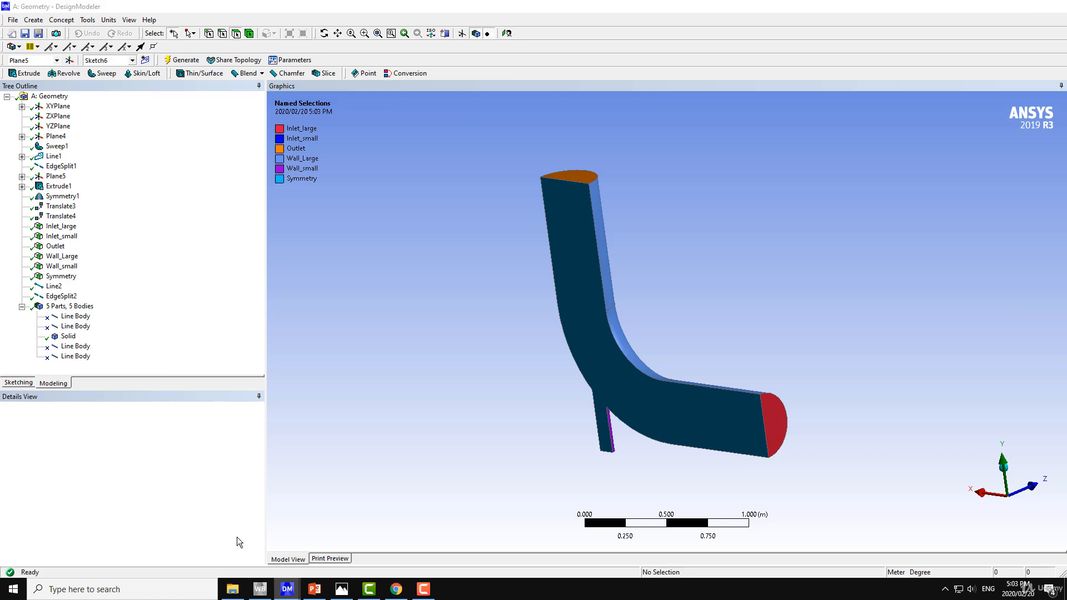
{"action": "left_click", "coordinate": [128, 20]}
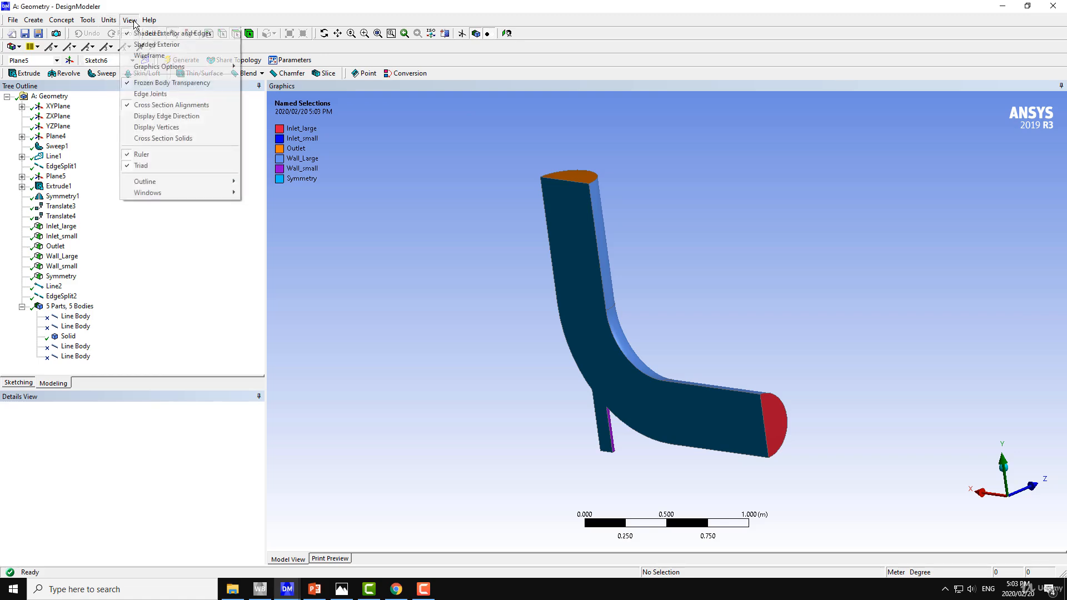
{"action": "left_click", "coordinate": [88, 20]}
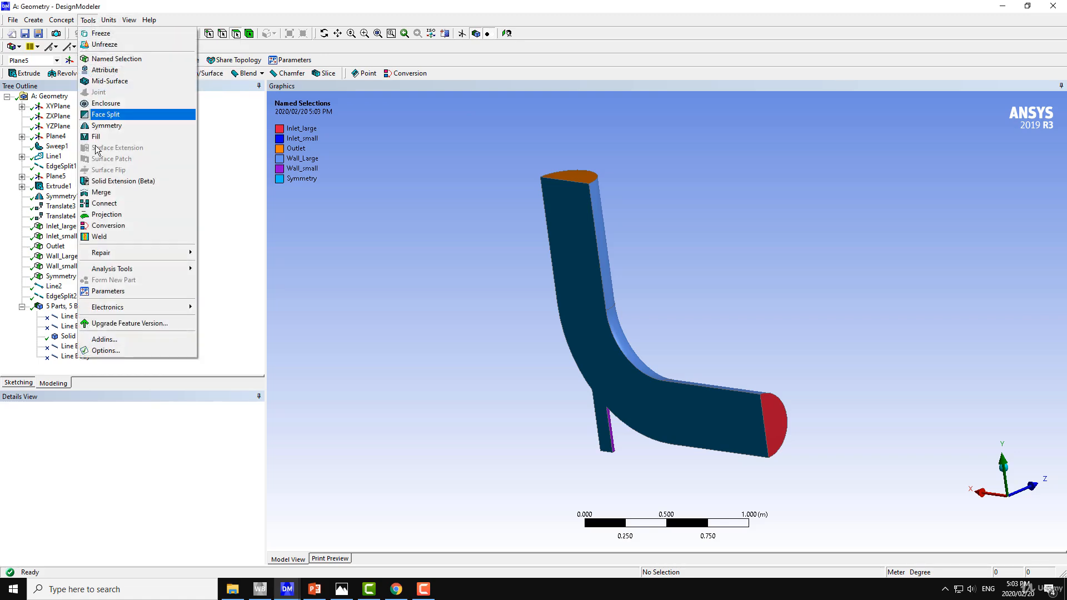
{"action": "mouse_move", "coordinate": [159, 274]}
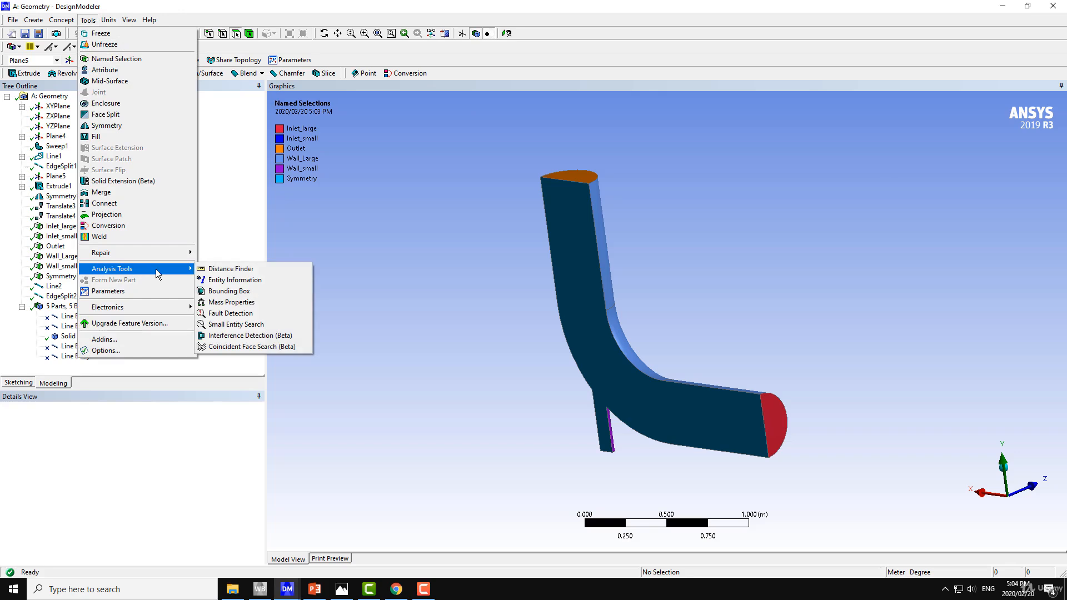
{"action": "left_click", "coordinate": [232, 270]}
{"action": "middle_click_drag", "start_coordinate": [326, 275], "coordinate": [360, 257]}
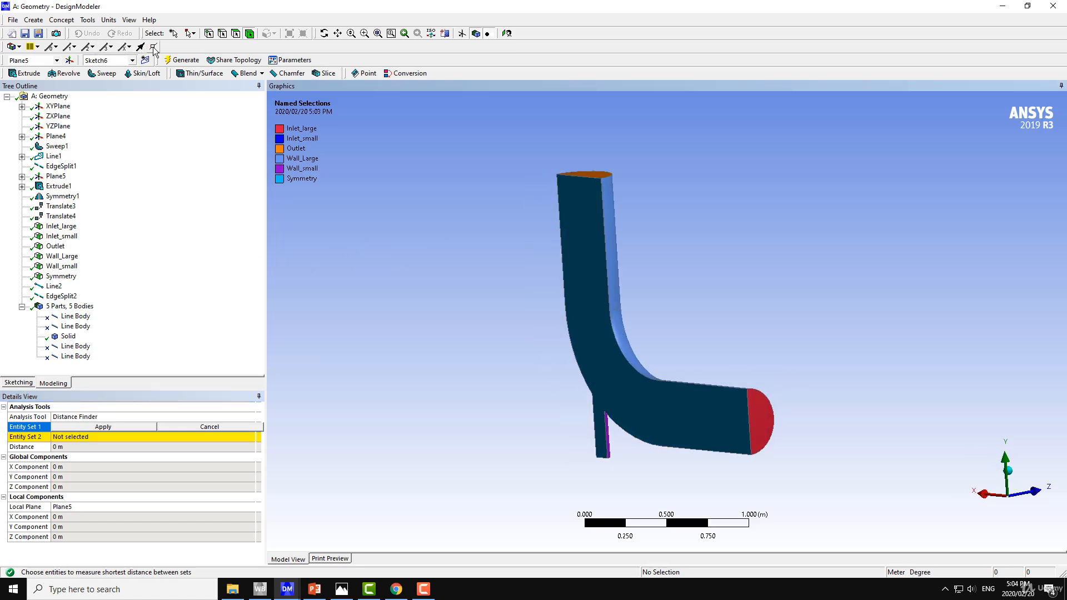
{"action": "left_click", "coordinate": [154, 47]}
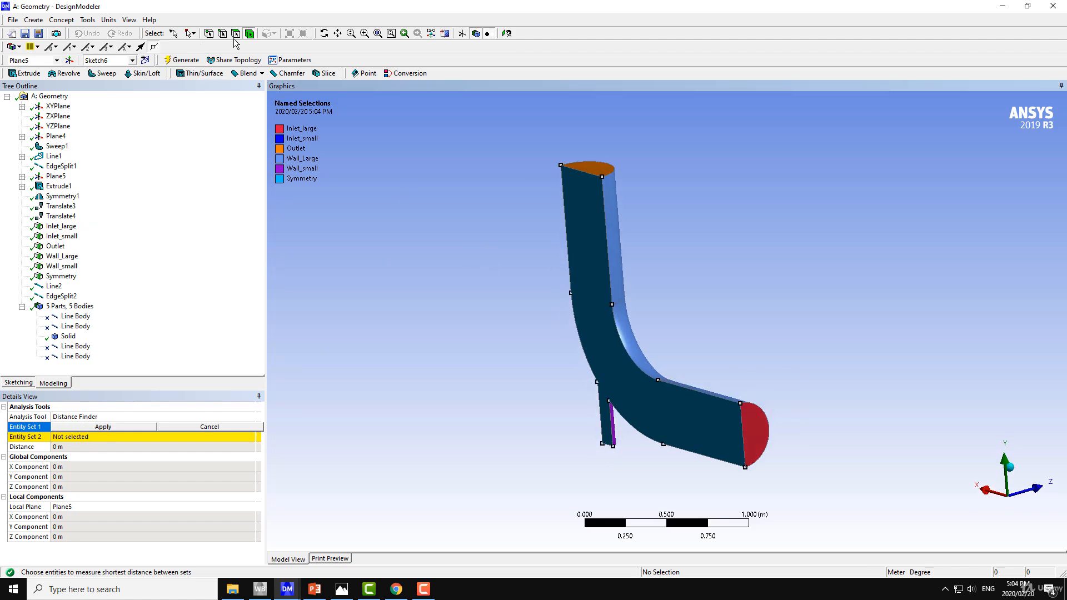
{"action": "left_click", "coordinate": [210, 34]}
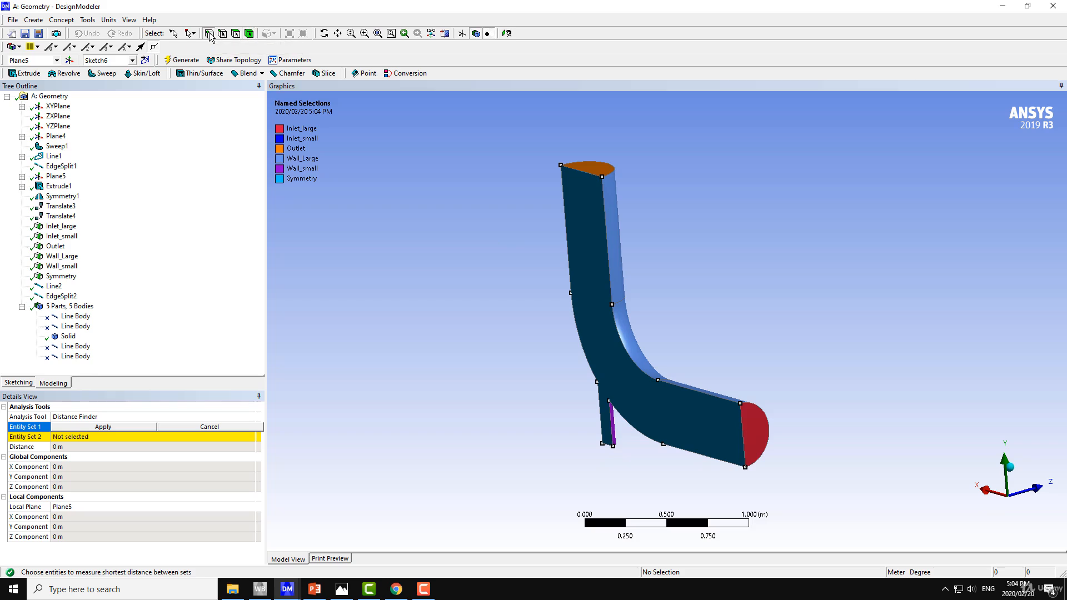
{"action": "left_click", "coordinate": [602, 176]}
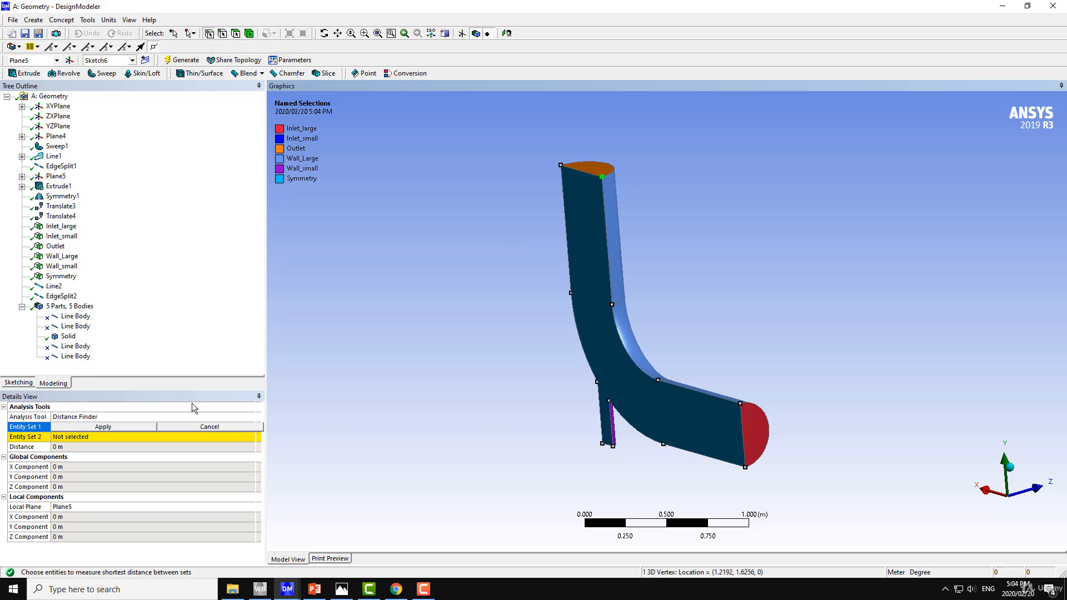
{"action": "left_click", "coordinate": [135, 428]}
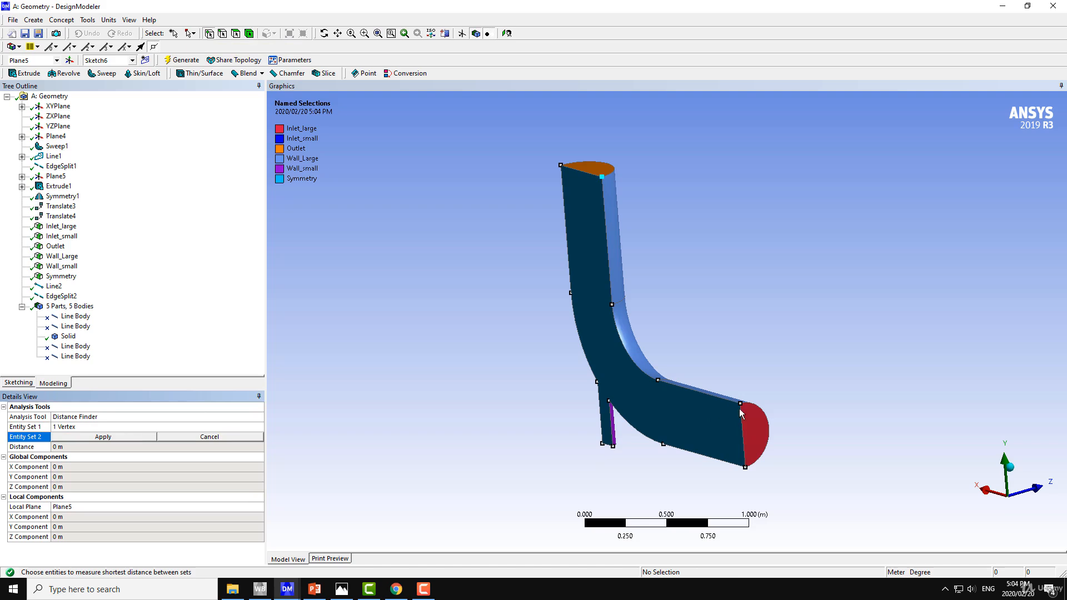
{"action": "left_click", "coordinate": [746, 467]}
{"action": "left_click", "coordinate": [92, 438]}
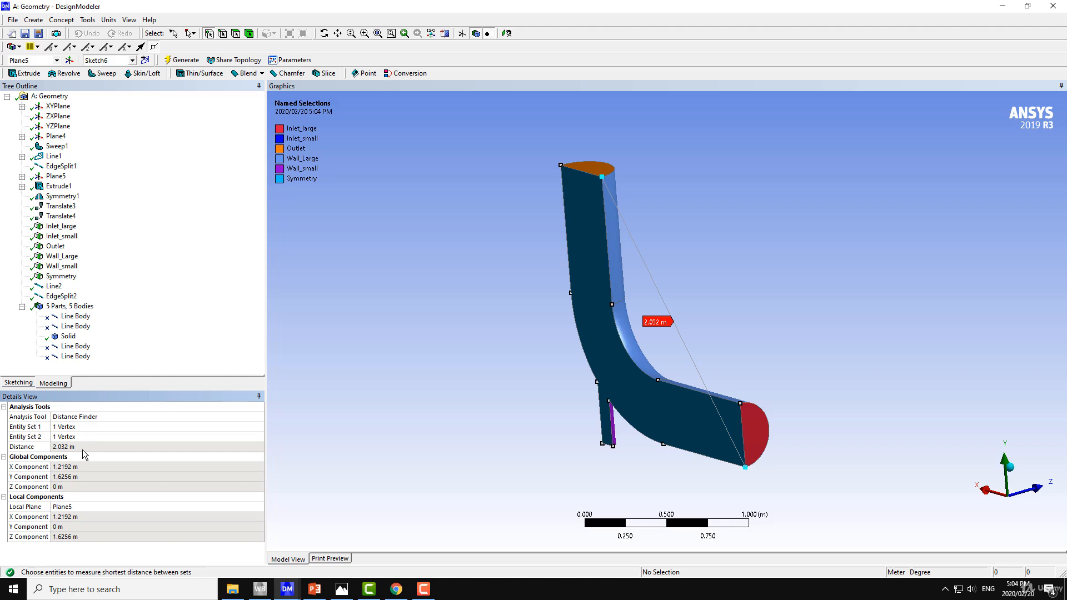
Step: Open Calculator and divide the approximate elbow length of 2 by an element size of 0.11
{"action": "left_click", "coordinate": [294, 592]}
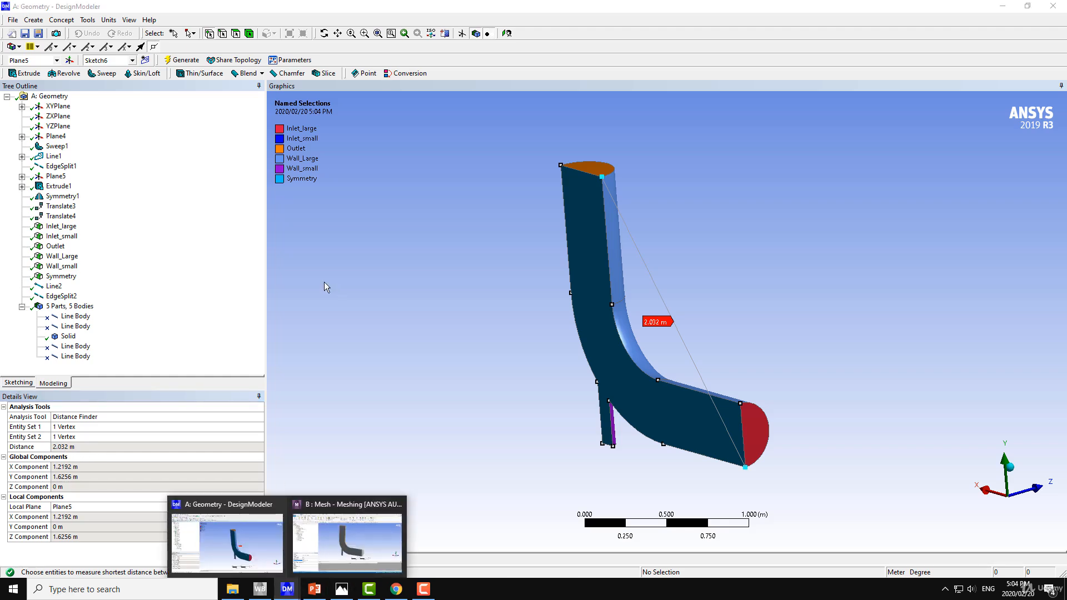
{"action": "left_click", "coordinate": [83, 589]}
{"action": "type", "text": "ca"}
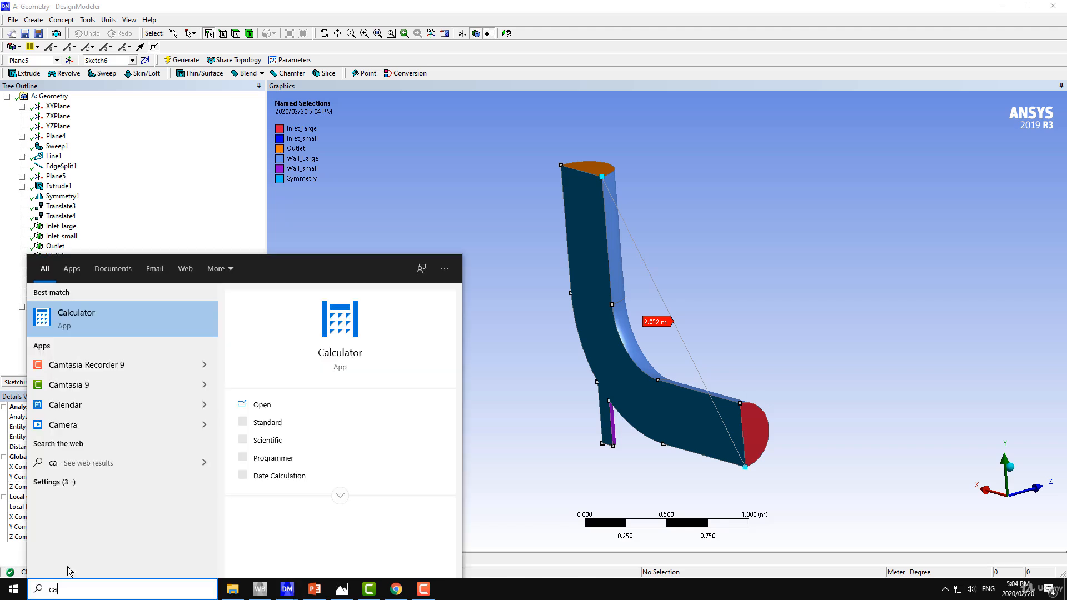
{"action": "left_click", "coordinate": [104, 329]}
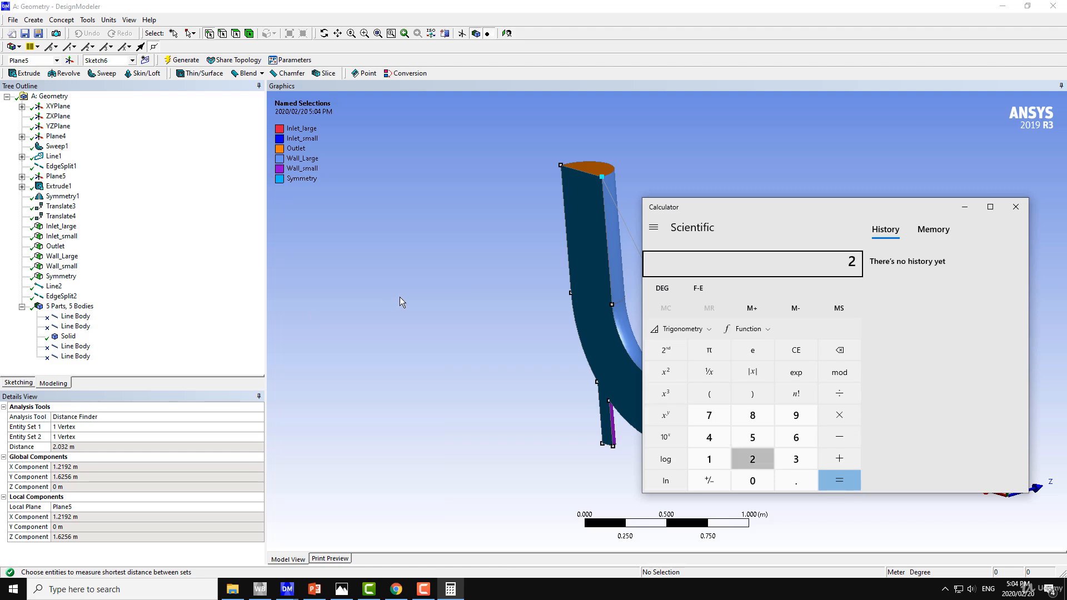
{"action": "type", "text": "11"}
{"action": "key", "text": "Return"}
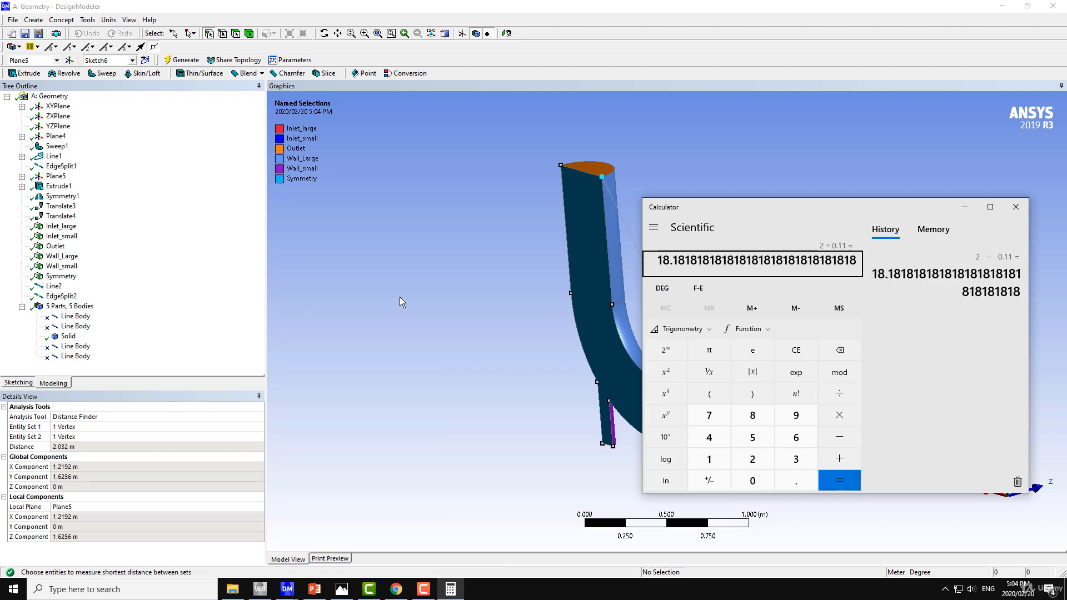
Step: Return to the Meshing application and turn the elbow to show its outer wall
{"action": "left_click", "coordinate": [535, 217]}
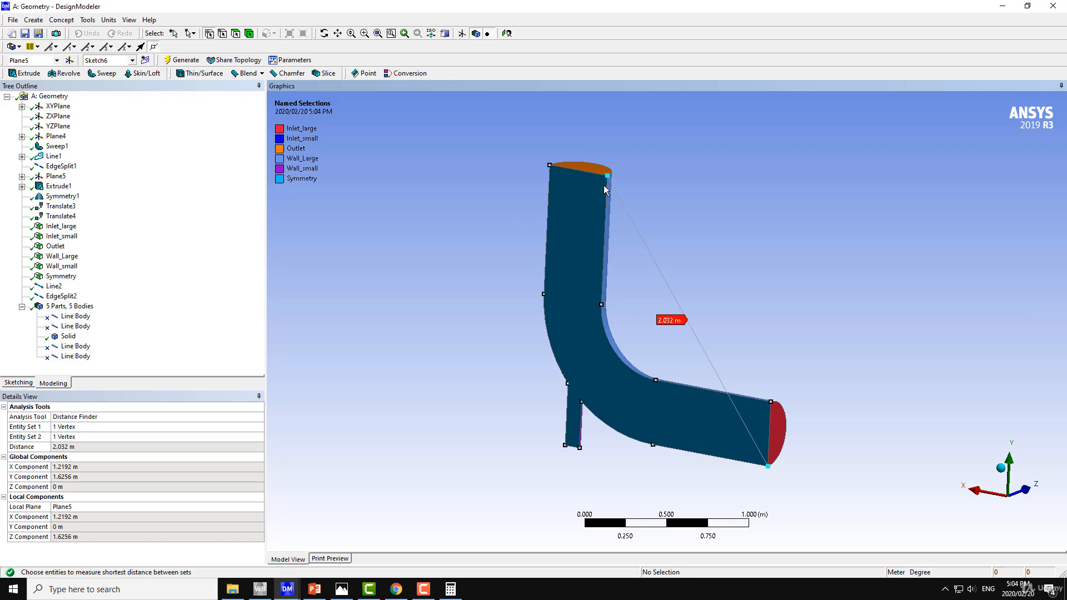
{"action": "middle_click_drag", "start_coordinate": [608, 230], "coordinate": [568, 288]}
{"action": "mouse_move", "coordinate": [285, 590]}
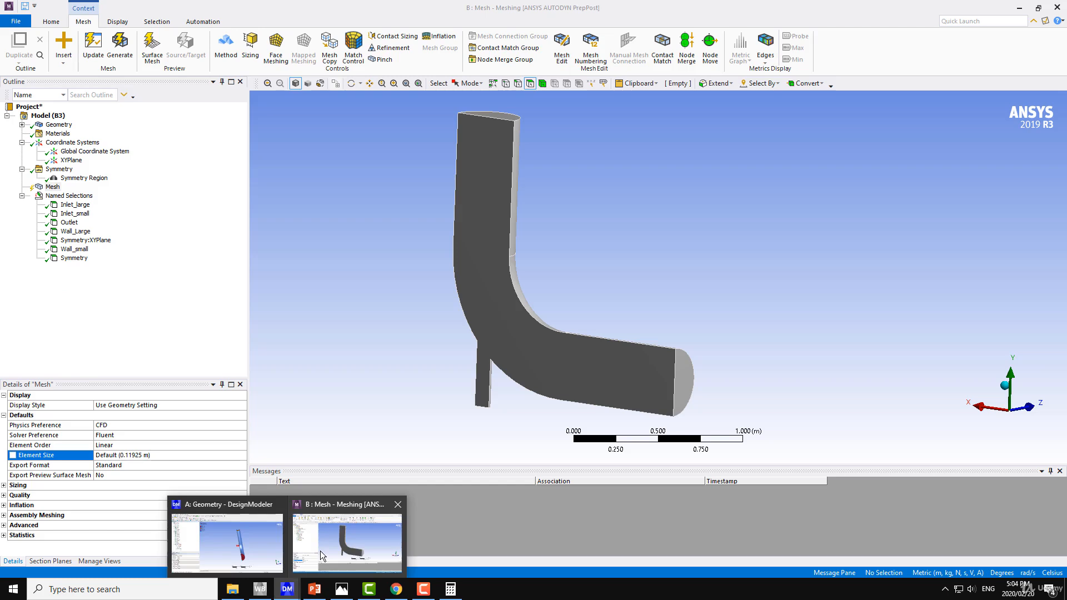
{"action": "left_click", "coordinate": [320, 551]}
{"action": "middle_click_drag", "start_coordinate": [392, 361], "coordinate": [352, 354]}
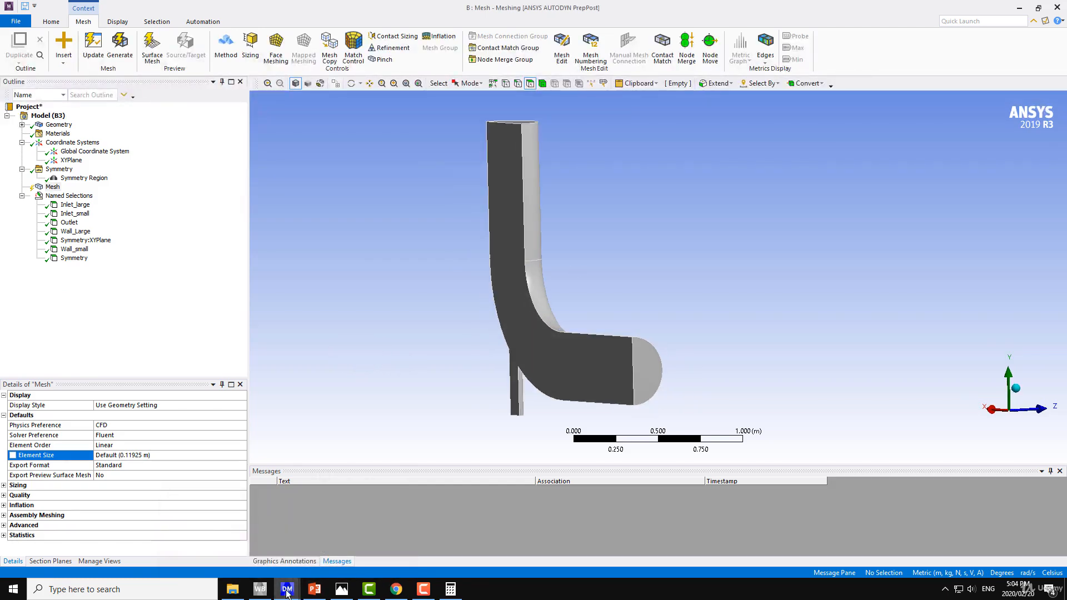
{"action": "mouse_move", "coordinate": [470, 234]}
{"action": "middle_mouse_down"}
{"action": "mouse_move", "coordinate": [350, 209]}
{"action": "mouse_move", "coordinate": [348, 252]}
{"action": "mouse_move", "coordinate": [556, 231]}
{"action": "mouse_move", "coordinate": [439, 246]}
{"action": "middle_mouse_up"}
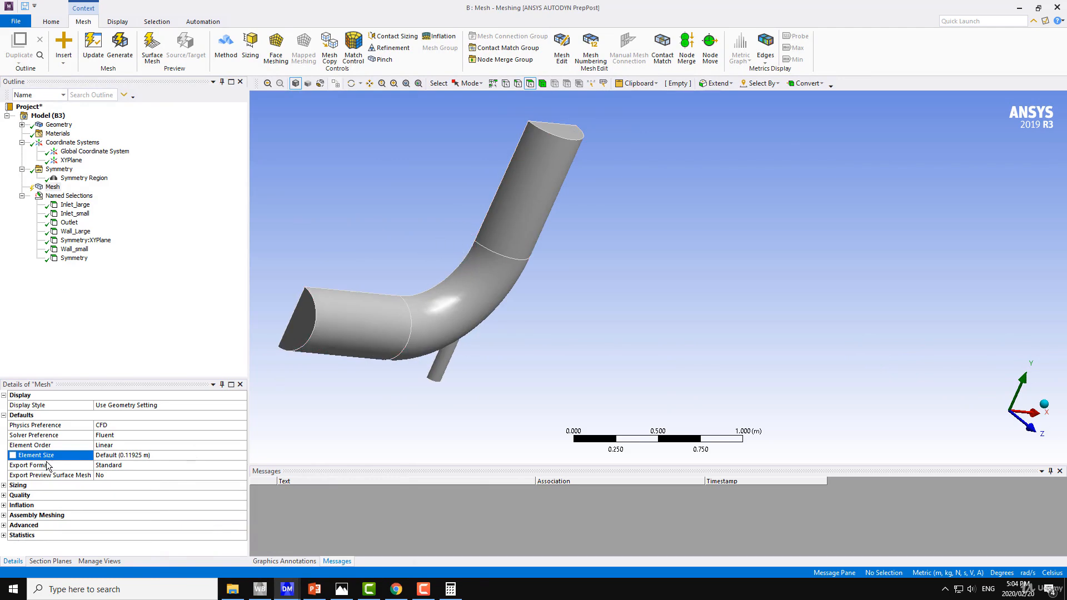
Step: Review the mesh's Sizing, Quality and Inflation settings
{"action": "left_click", "coordinate": [4, 486]}
{"action": "scroll", "coordinate": [55, 477], "scroll_direction": "down", "scroll_amount": 4}
{"action": "scroll", "coordinate": [117, 458], "scroll_direction": "up", "scroll_amount": 2}
{"action": "scroll", "coordinate": [94, 474], "scroll_direction": "down", "scroll_amount": 2}
{"action": "left_click", "coordinate": [4, 506]}
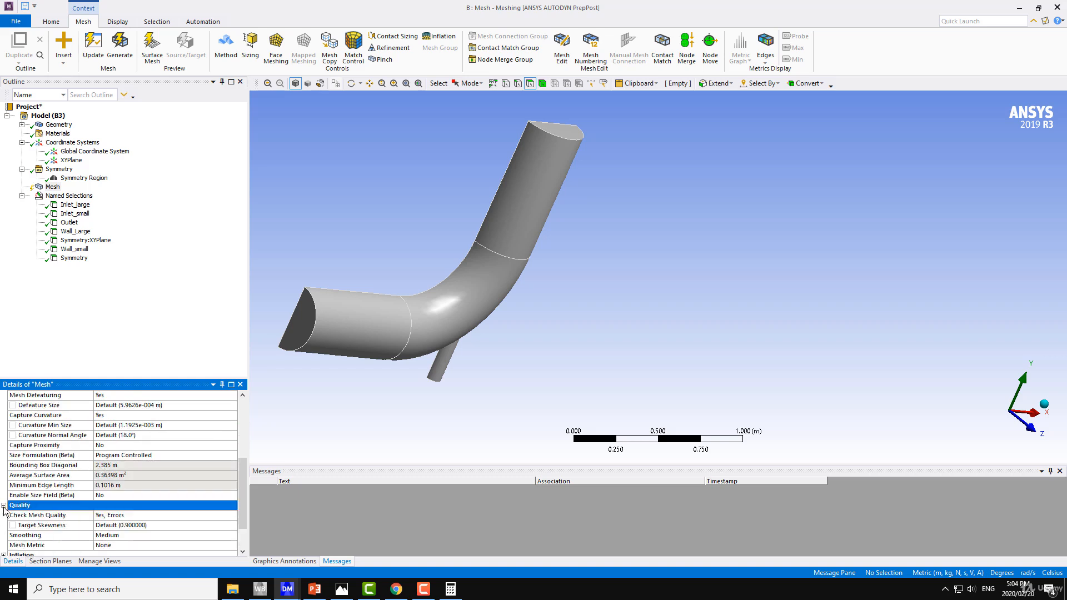
{"action": "scroll", "coordinate": [116, 477], "scroll_direction": "down", "scroll_amount": 2}
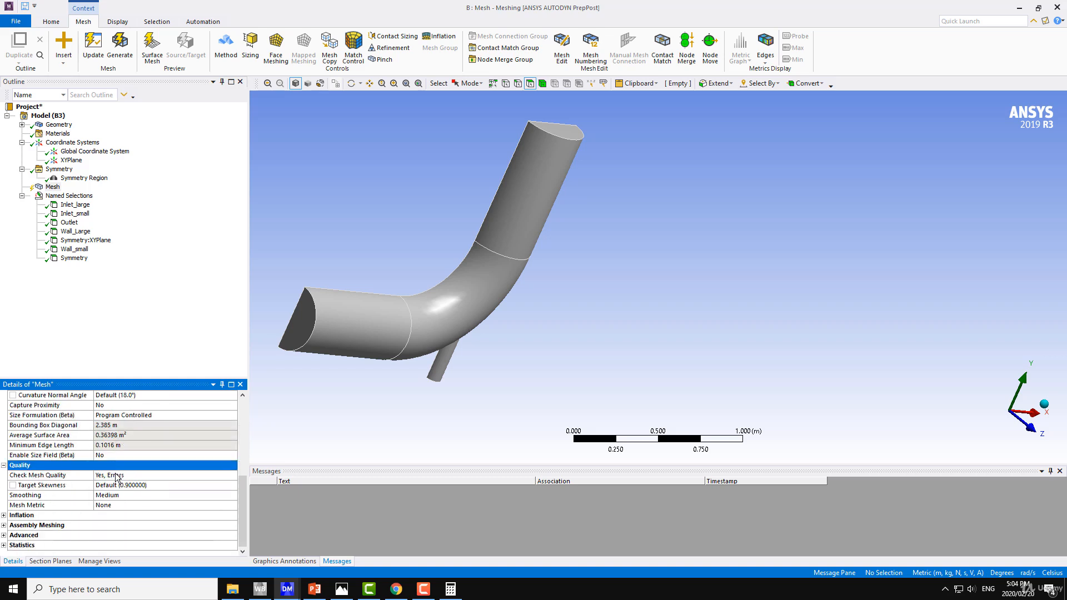
{"action": "left_click", "coordinate": [4, 516]}
{"action": "scroll", "coordinate": [61, 509], "scroll_direction": "down", "scroll_amount": 2}
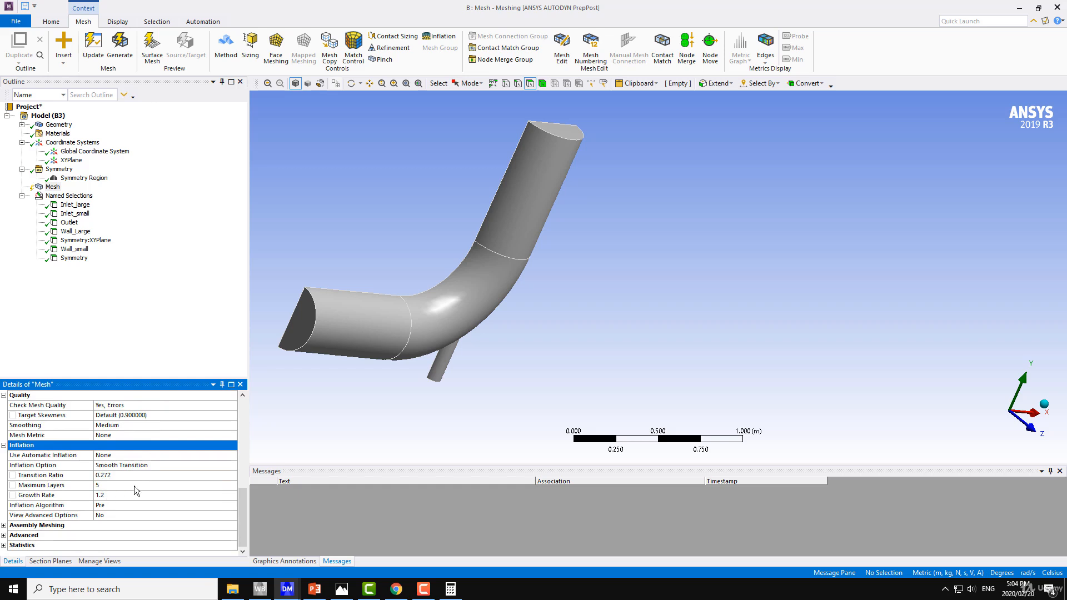
{"action": "scroll", "coordinate": [135, 486], "scroll_direction": "up", "scroll_amount": 10}
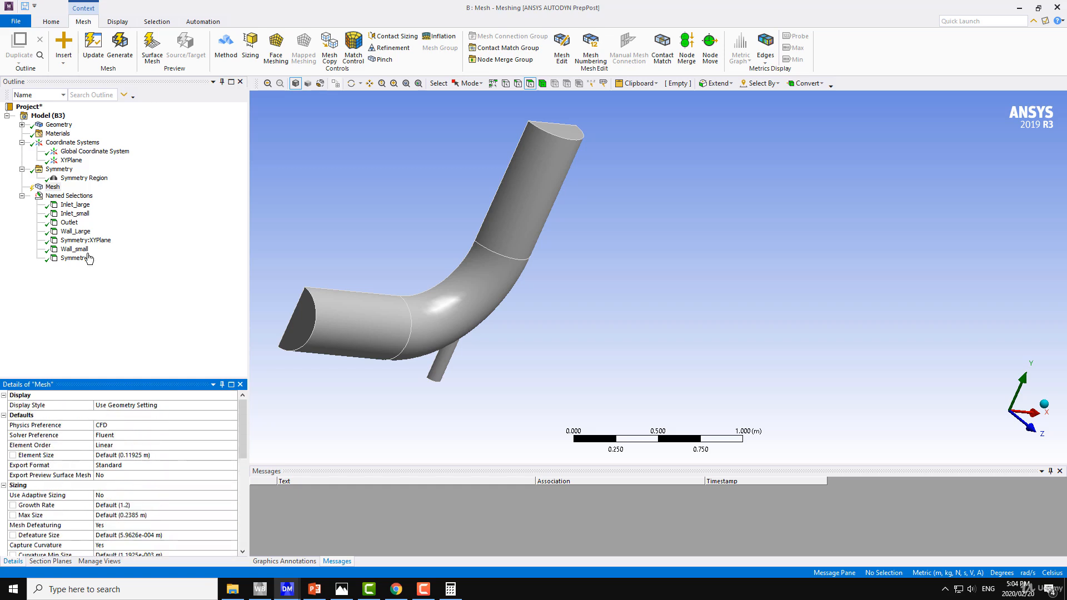
Step: Generate the elbow's mesh with the default settings
{"action": "left_click", "coordinate": [52, 188]}
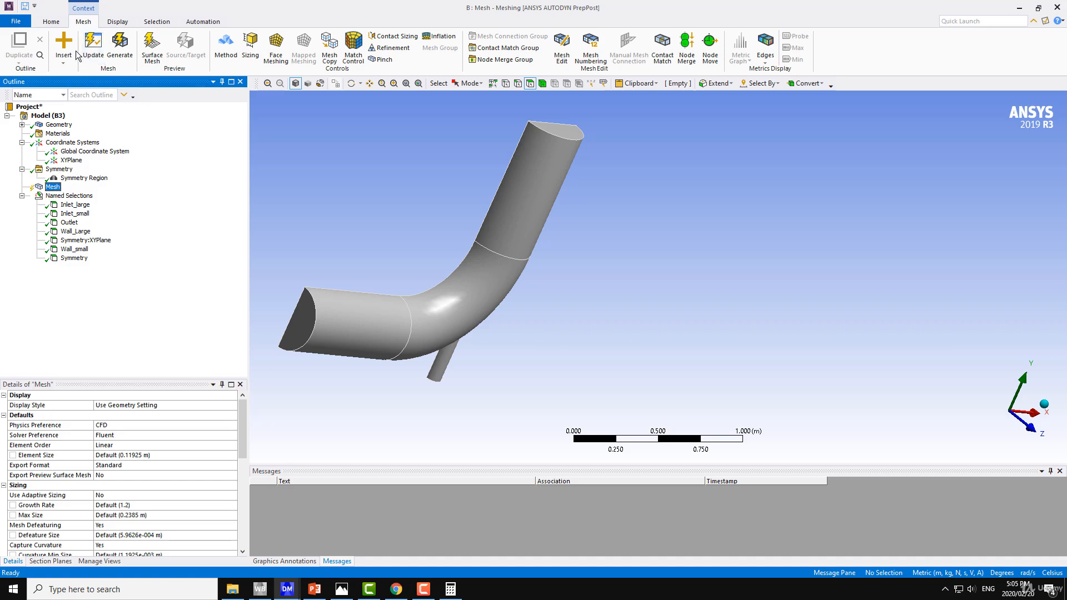
{"action": "left_click", "coordinate": [58, 24]}
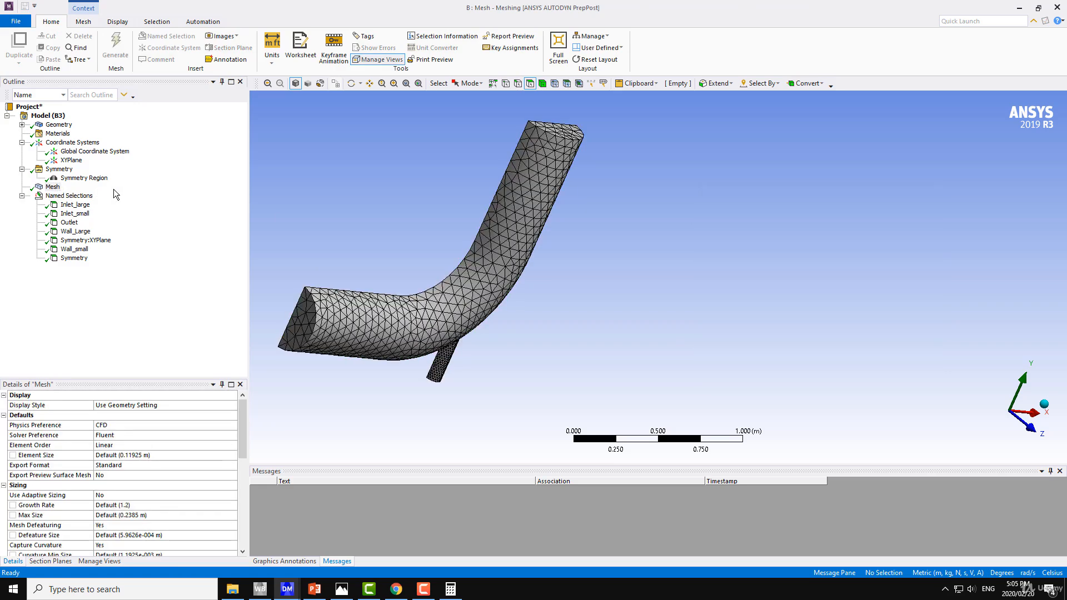
Step: Examine the generated mesh on the elbow's bend, around the small inlet junction and along the large pipe
{"action": "mouse_move", "coordinate": [309, 239]}
{"action": "middle_mouse_down"}
{"action": "mouse_move", "coordinate": [536, 274]}
{"action": "mouse_move", "coordinate": [479, 280]}
{"action": "mouse_move", "coordinate": [559, 281]}
{"action": "mouse_move", "coordinate": [597, 310]}
{"action": "mouse_move", "coordinate": [536, 288]}
{"action": "mouse_move", "coordinate": [434, 278]}
{"action": "mouse_move", "coordinate": [410, 255]}
{"action": "mouse_move", "coordinate": [447, 227]}
{"action": "mouse_move", "coordinate": [533, 286]}
{"action": "mouse_move", "coordinate": [562, 272]}
{"action": "mouse_move", "coordinate": [543, 276]}
{"action": "mouse_move", "coordinate": [548, 241]}
{"action": "mouse_move", "coordinate": [383, 255]}
{"action": "mouse_move", "coordinate": [450, 281]}
{"action": "mouse_move", "coordinate": [363, 303]}
{"action": "mouse_move", "coordinate": [638, 329]}
{"action": "mouse_move", "coordinate": [612, 348]}
{"action": "mouse_move", "coordinate": [594, 333]}
{"action": "mouse_move", "coordinate": [478, 306]}
{"action": "mouse_move", "coordinate": [369, 336]}
{"action": "mouse_move", "coordinate": [346, 301]}
{"action": "mouse_move", "coordinate": [409, 317]}
{"action": "mouse_move", "coordinate": [610, 324]}
{"action": "mouse_move", "coordinate": [665, 312]}
{"action": "mouse_move", "coordinate": [360, 298]}
{"action": "middle_mouse_up"}
{"action": "scroll", "coordinate": [552, 337], "scroll_direction": "up", "scroll_amount": 5}
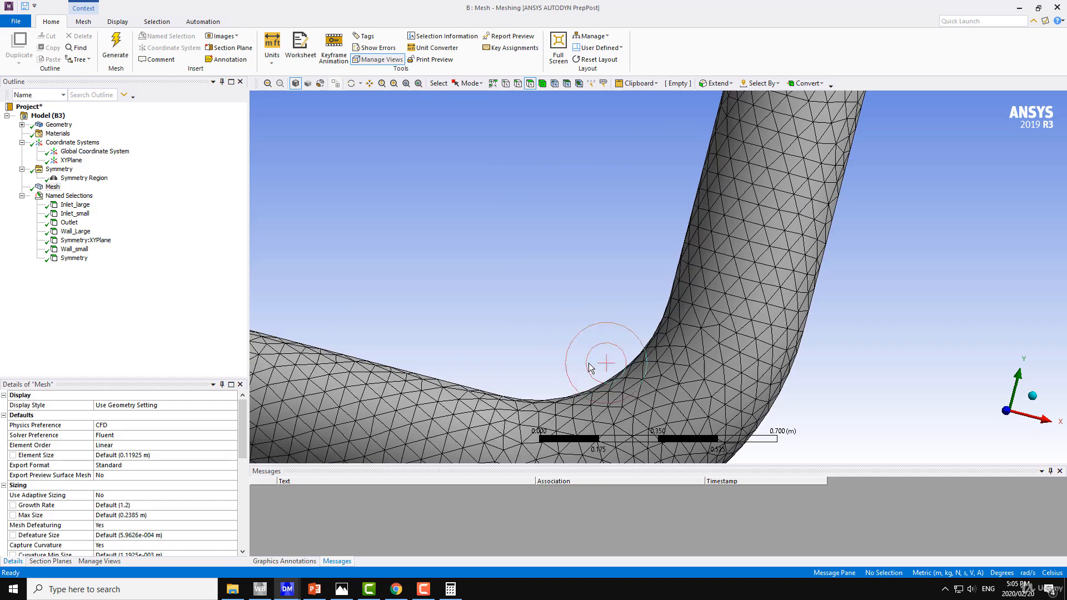
{"action": "middle_click_drag", "start_coordinate": [563, 264], "coordinate": [533, 262]}
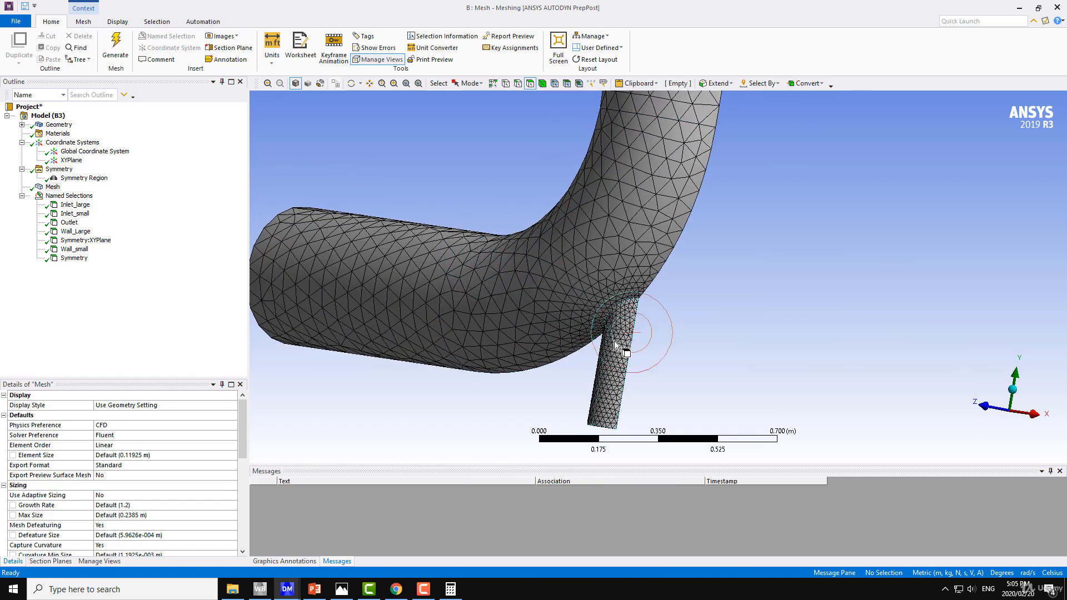
{"action": "mouse_move", "coordinate": [613, 361]}
{"action": "middle_mouse_down"}
{"action": "mouse_move", "coordinate": [675, 343]}
{"action": "mouse_move", "coordinate": [672, 370]}
{"action": "mouse_move", "coordinate": [746, 354]}
{"action": "mouse_move", "coordinate": [632, 374]}
{"action": "mouse_move", "coordinate": [739, 246]}
{"action": "mouse_move", "coordinate": [697, 281]}
{"action": "mouse_move", "coordinate": [711, 262]}
{"action": "mouse_move", "coordinate": [806, 252]}
{"action": "mouse_move", "coordinate": [710, 259]}
{"action": "mouse_move", "coordinate": [641, 376]}
{"action": "mouse_move", "coordinate": [660, 191]}
{"action": "mouse_move", "coordinate": [639, 352]}
{"action": "mouse_move", "coordinate": [660, 274]}
{"action": "mouse_move", "coordinate": [656, 321]}
{"action": "middle_mouse_up"}
{"action": "scroll", "coordinate": [656, 322], "scroll_direction": "down", "scroll_amount": 5}
{"action": "middle_click_drag", "start_coordinate": [655, 362], "coordinate": [522, 284], "text": "ctrl"}
{"action": "scroll", "coordinate": [561, 305], "scroll_direction": "up", "scroll_amount": 5}
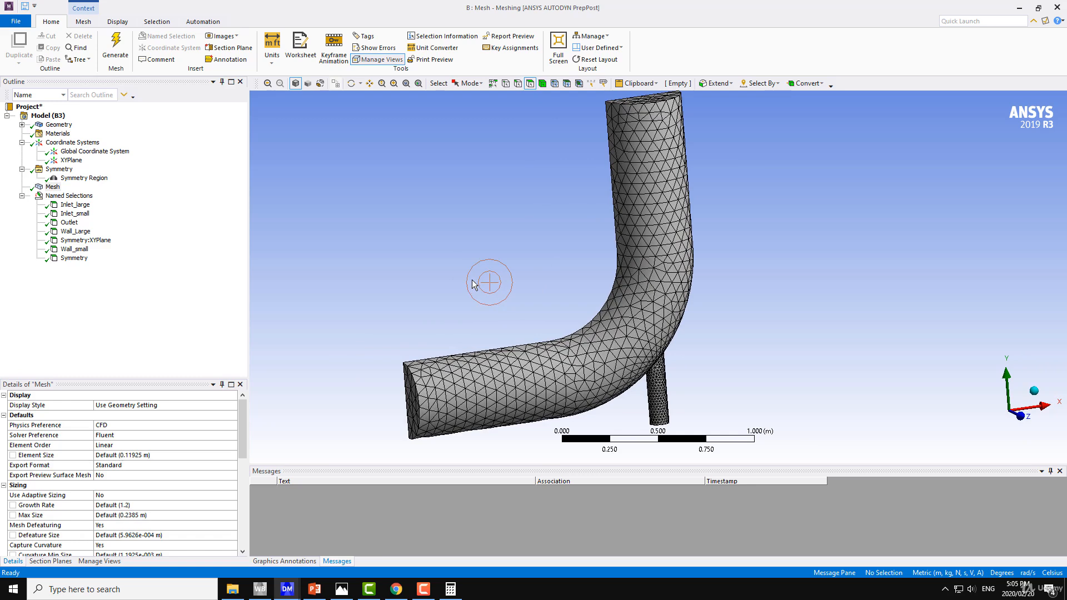